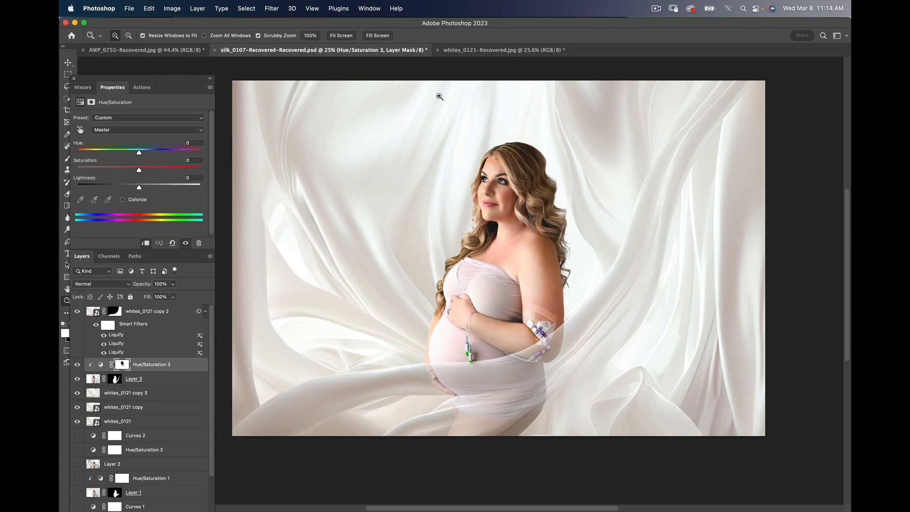
# - Copy the AWP_0755 maternity portrait onto the whites_0121 silk backdrop as a new layer near the centre of the canvas
pyautogui.click(160, 51)
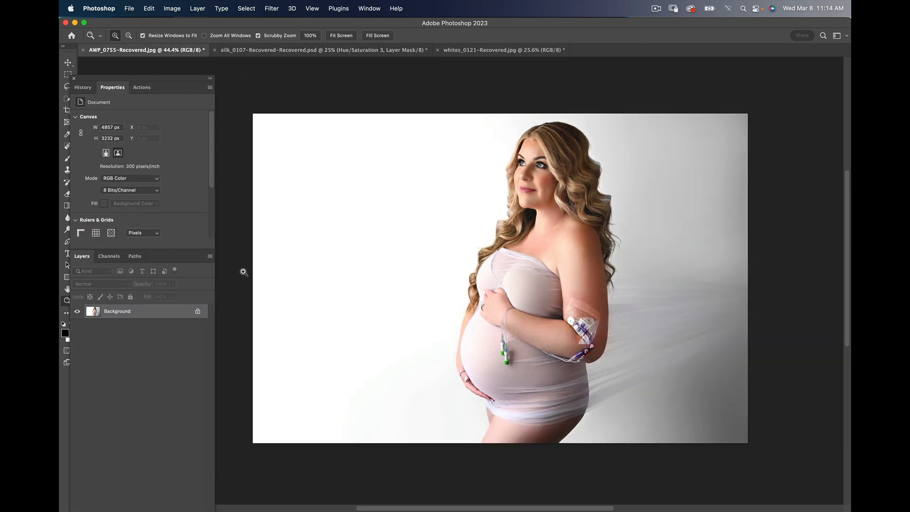
pyautogui.click(521, 50)
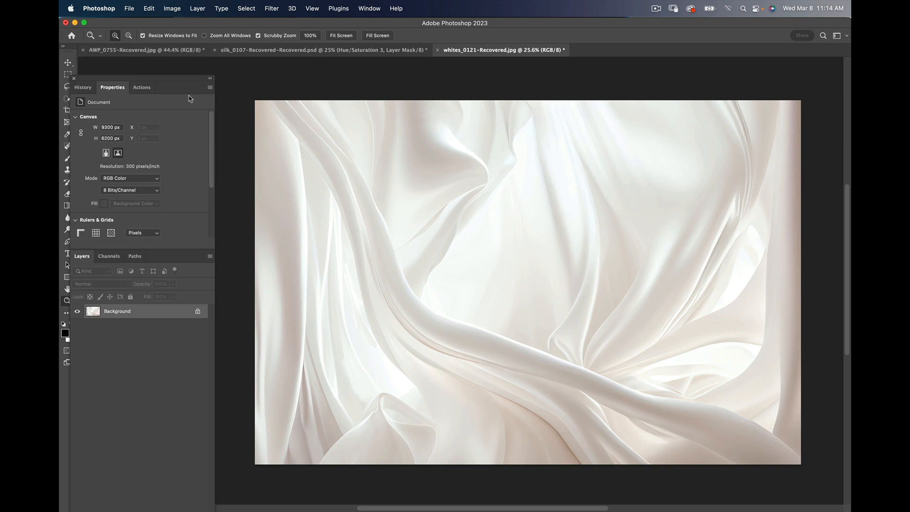
pyautogui.click(141, 51)
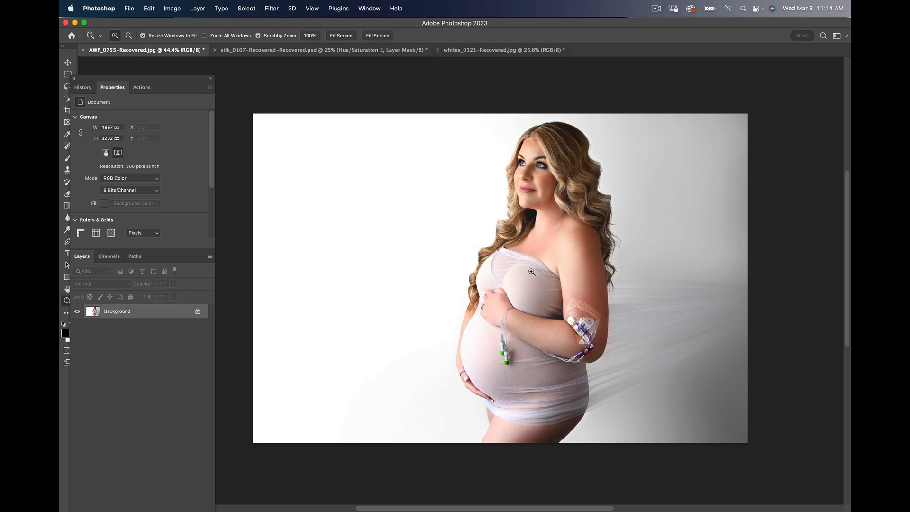
pyautogui.click(69, 63)
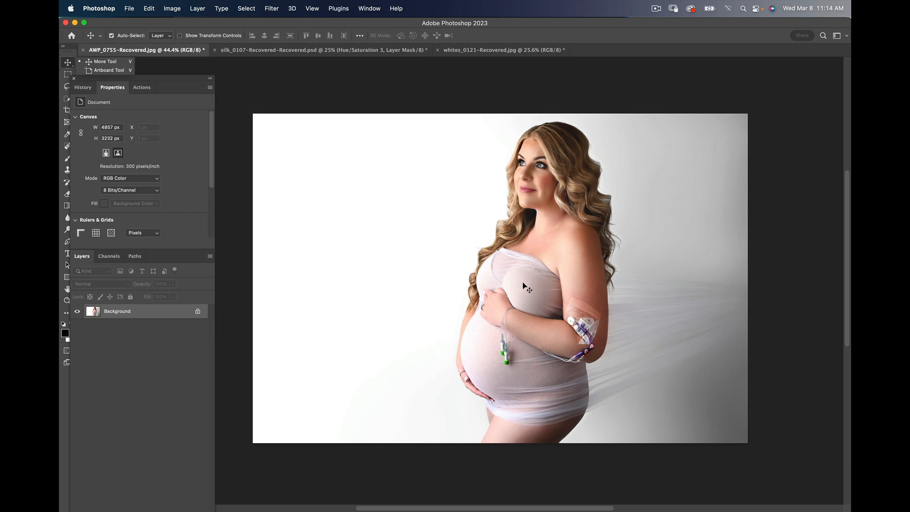
pyautogui.moveTo(524, 285); pyautogui.dragTo(521, 188)
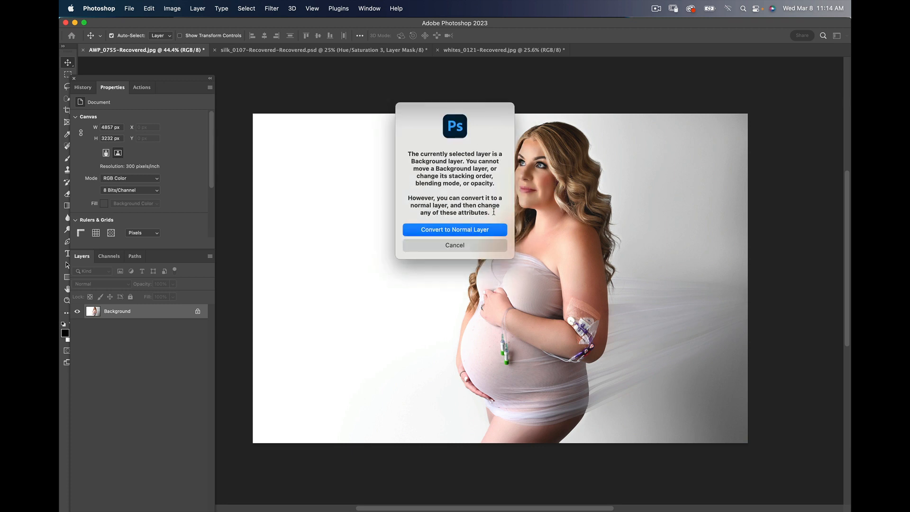
pyautogui.press('Escape')
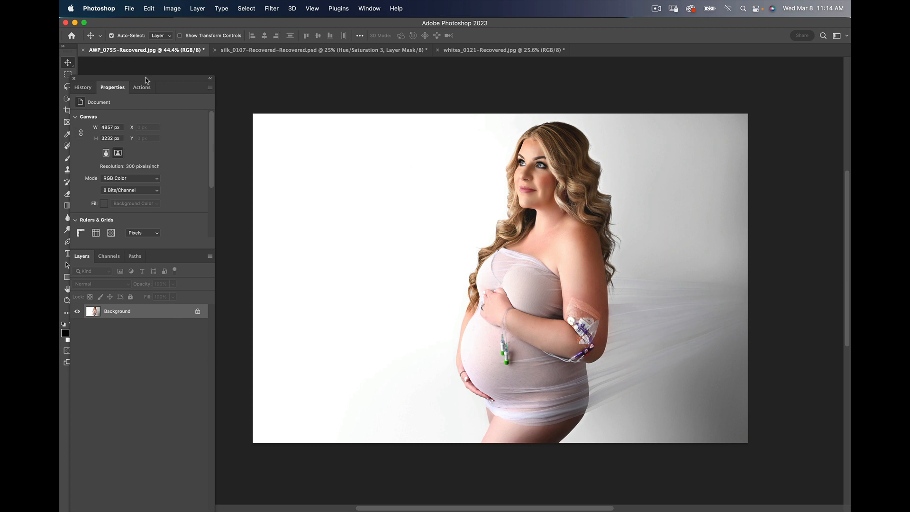
pyautogui.moveTo(147, 83); pyautogui.dragTo(177, 77)
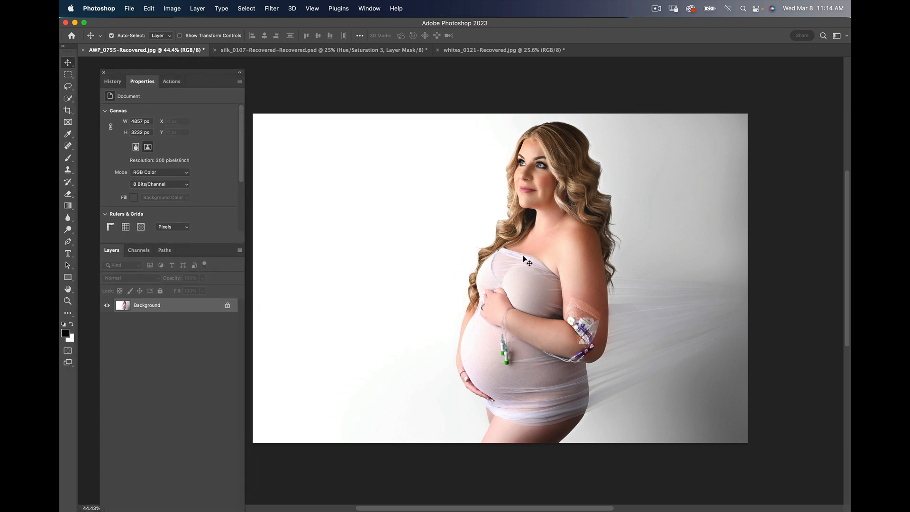
pyautogui.moveTo(505, 290); pyautogui.dragTo(495, 50)
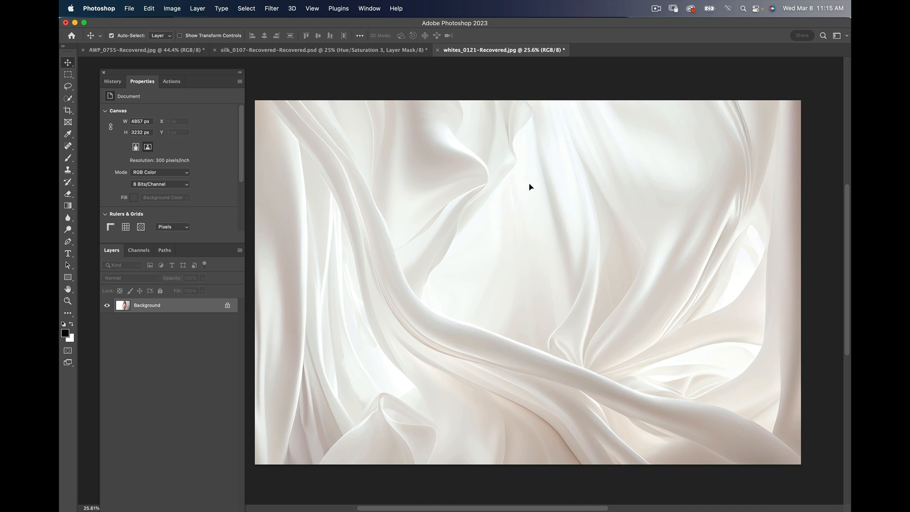
pyautogui.moveTo(508, 254); pyautogui.dragTo(506, 282)
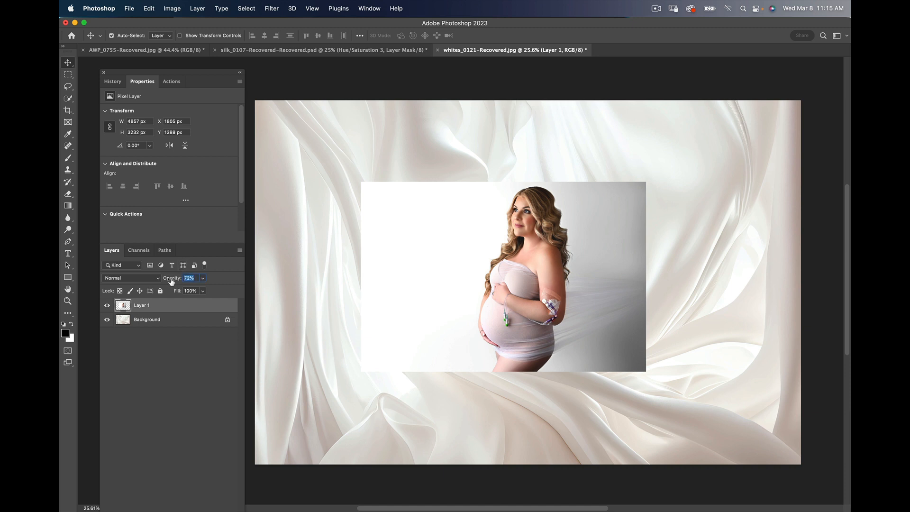
# - Set the portrait layer's opacity to 50% and scale it to about 167%, resting on the canvas's bottom edge and reaching its left edge
pyautogui.press('5')
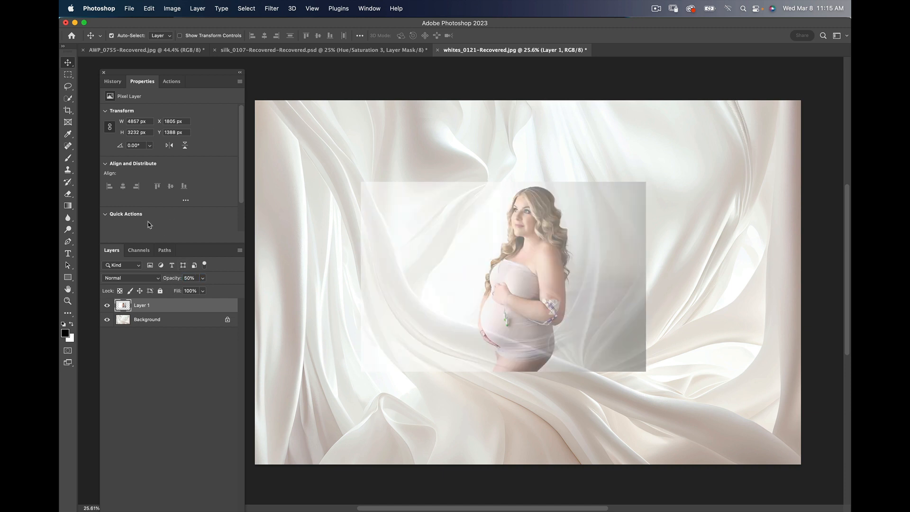
pyautogui.click(149, 9)
pyautogui.click(152, 11)
pyautogui.click(151, 13)
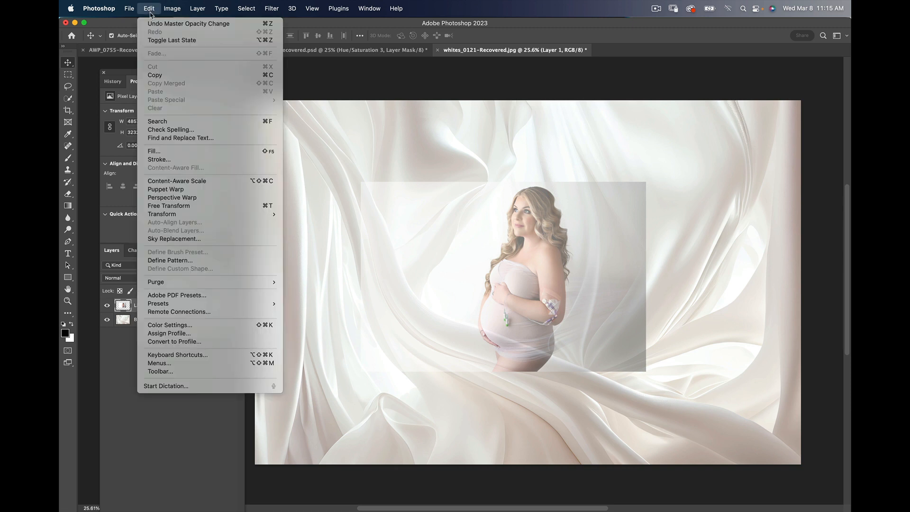
pyautogui.click(258, 206)
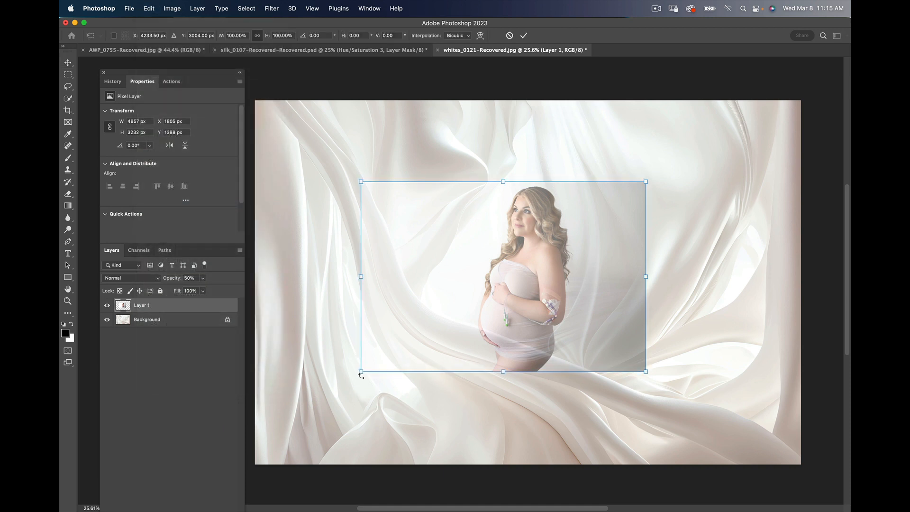
pyautogui.moveTo(361, 370); pyautogui.dragTo(296, 414)
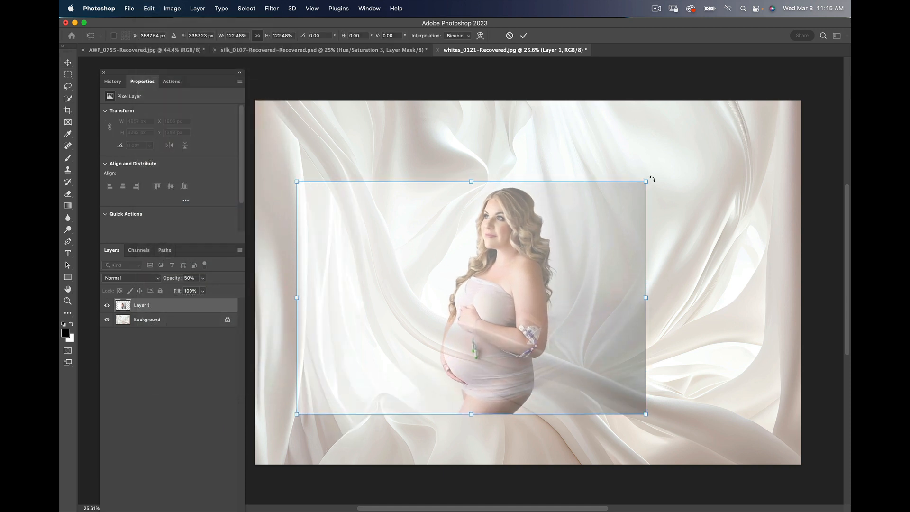
pyautogui.moveTo(646, 180); pyautogui.dragTo(717, 132)
pyautogui.moveTo(656, 214); pyautogui.dragTo(635, 261)
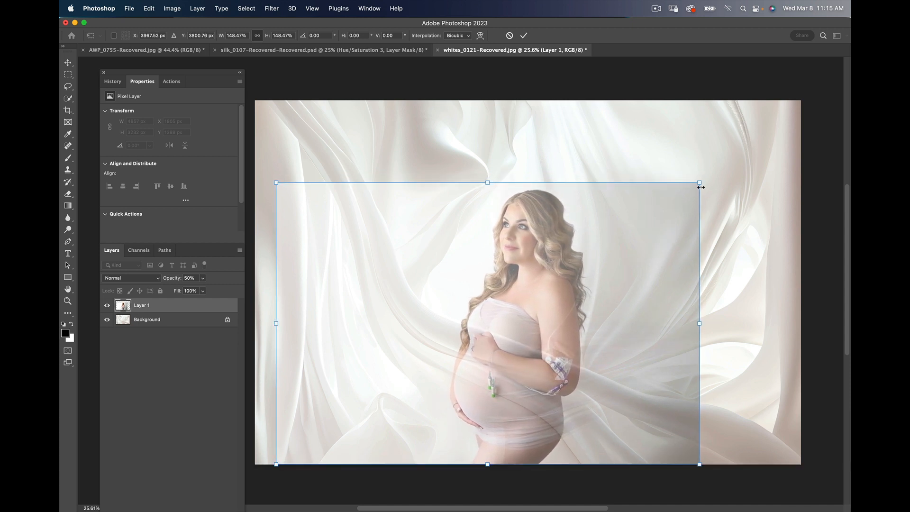
pyautogui.moveTo(696, 182); pyautogui.dragTo(748, 150)
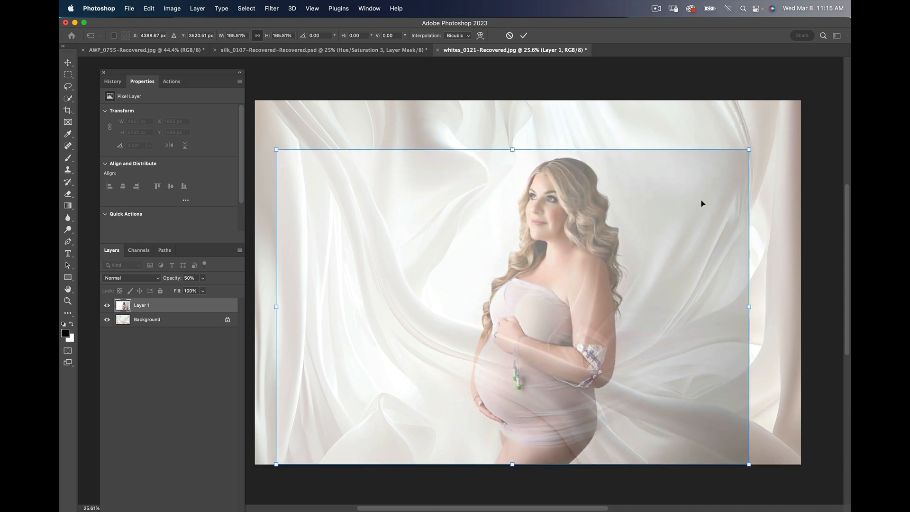
pyautogui.moveTo(701, 201); pyautogui.dragTo(682, 206)
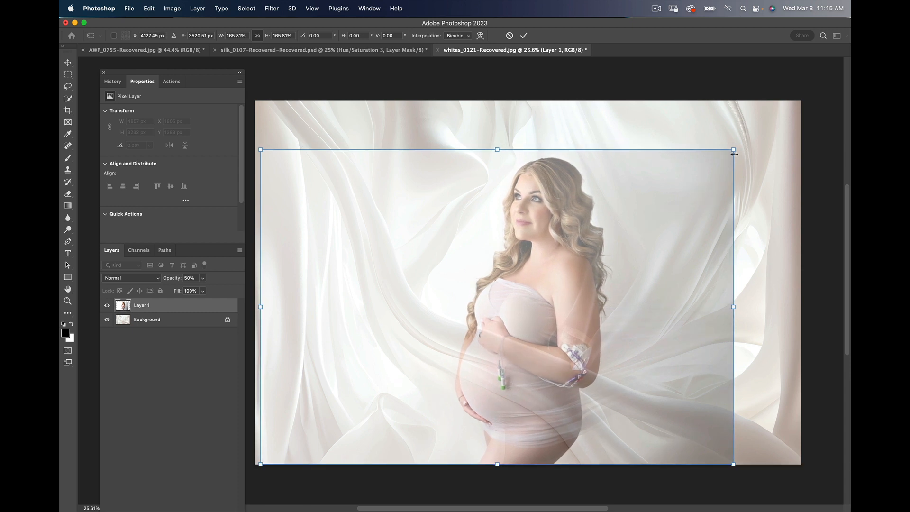
pyautogui.moveTo(732, 149); pyautogui.dragTo(700, 172)
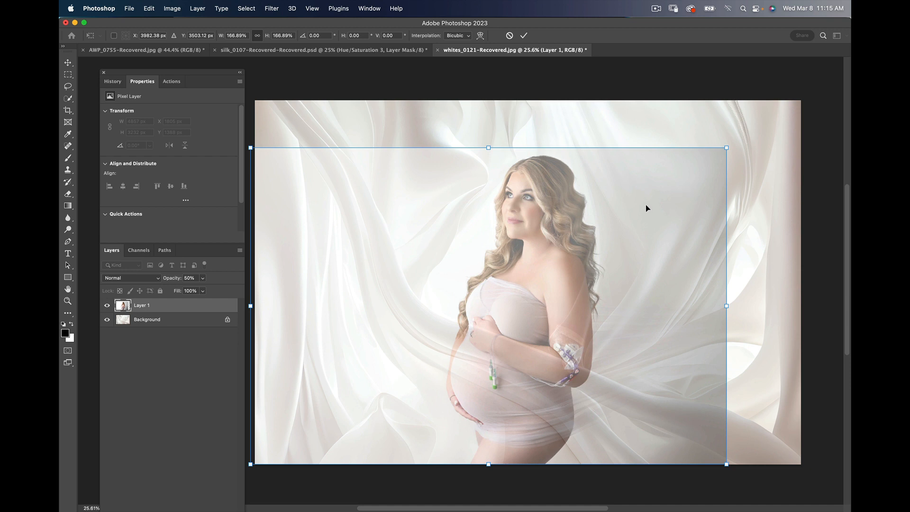
pyautogui.click(524, 37)
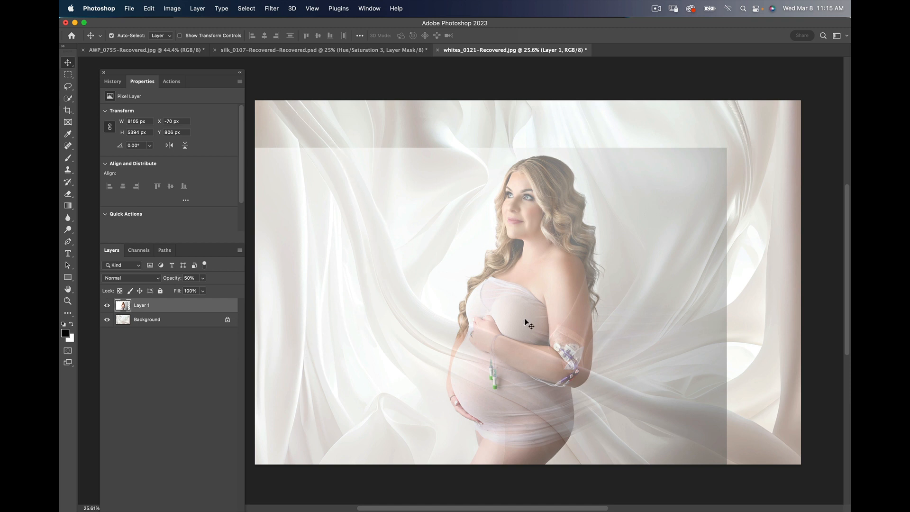
# - Duplicate the Background layer and flip the copy horizontally
pyautogui.click(192, 322)
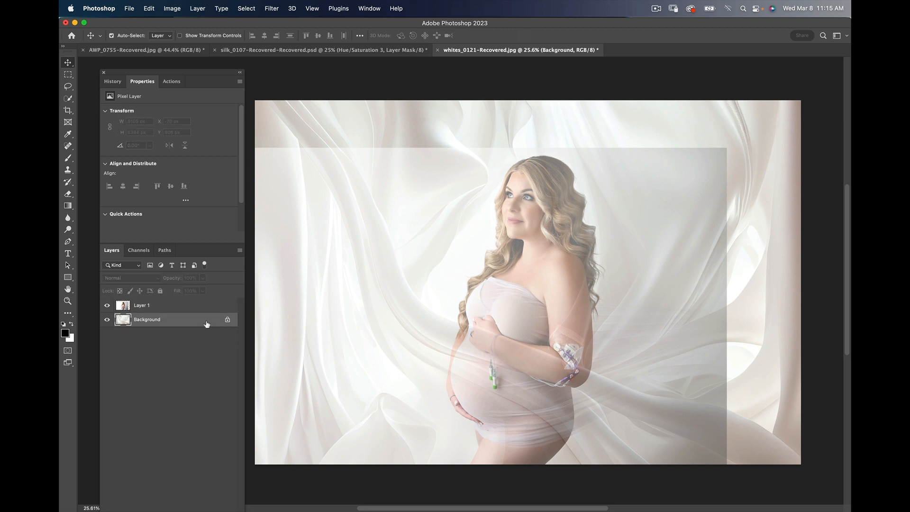
pyautogui.moveTo(206, 75); pyautogui.dragTo(201, 35)
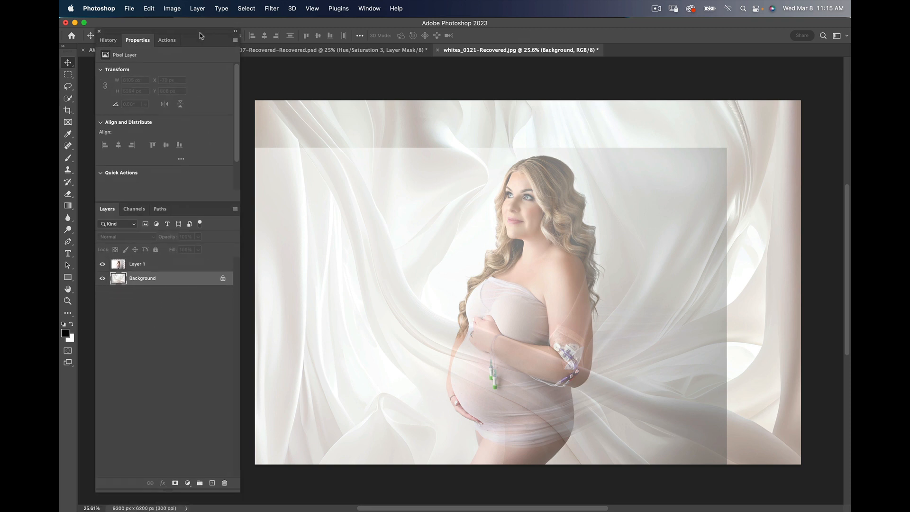
pyautogui.moveTo(178, 286); pyautogui.dragTo(211, 482)
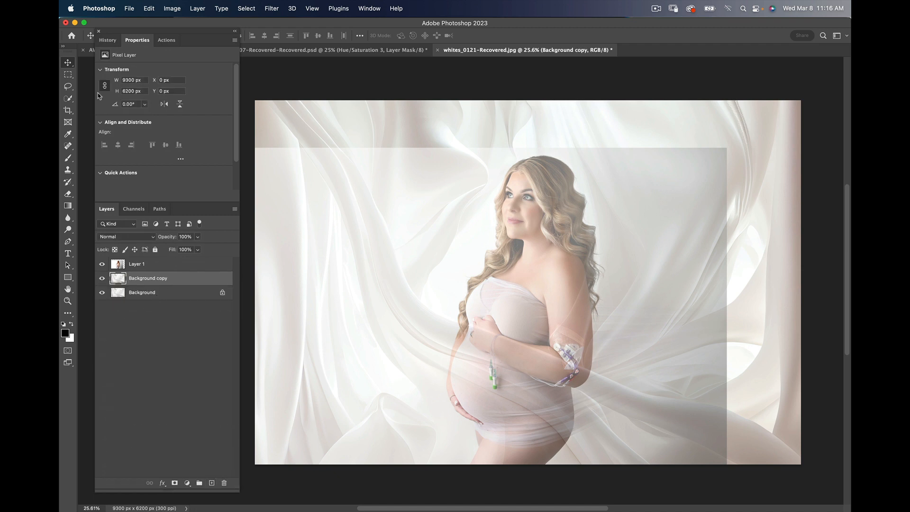
pyautogui.click(147, 9)
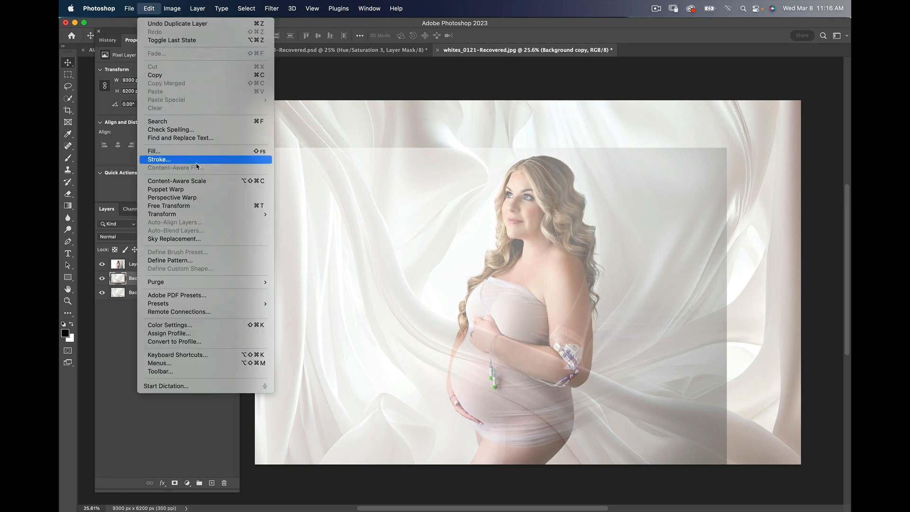
pyautogui.moveTo(206, 216)
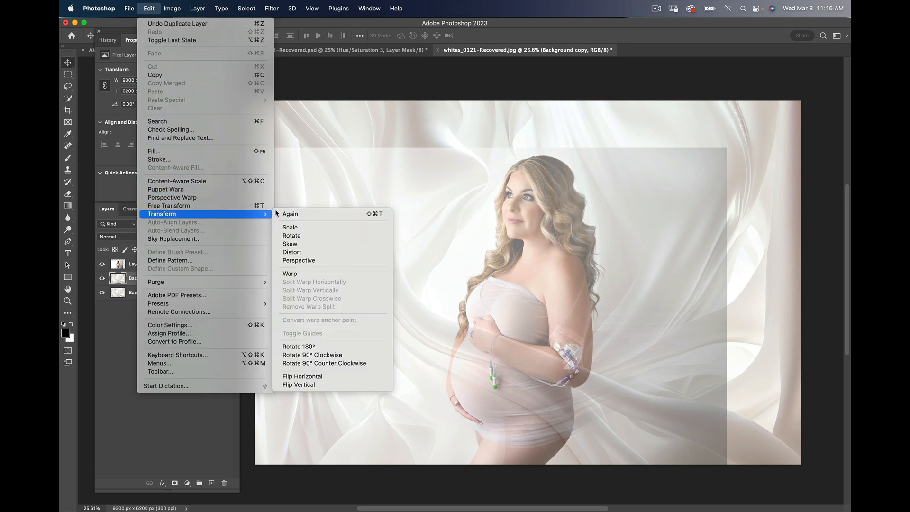
pyautogui.click(318, 377)
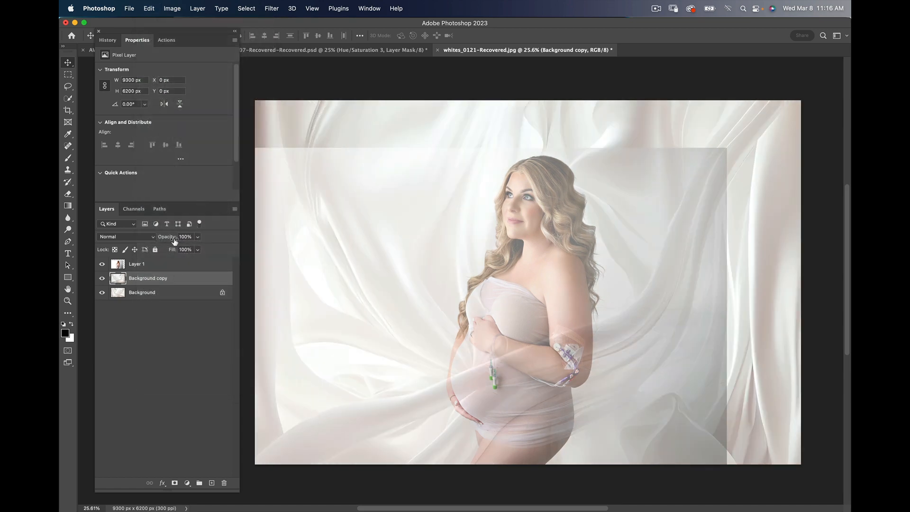
# - Hide the portrait layer and duplicate the flipped background copy
pyautogui.click(163, 268)
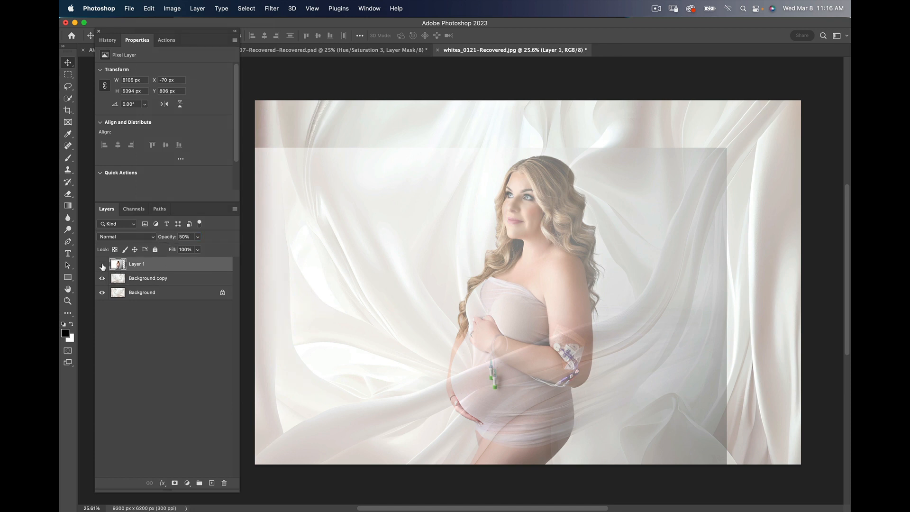
pyautogui.click(102, 264)
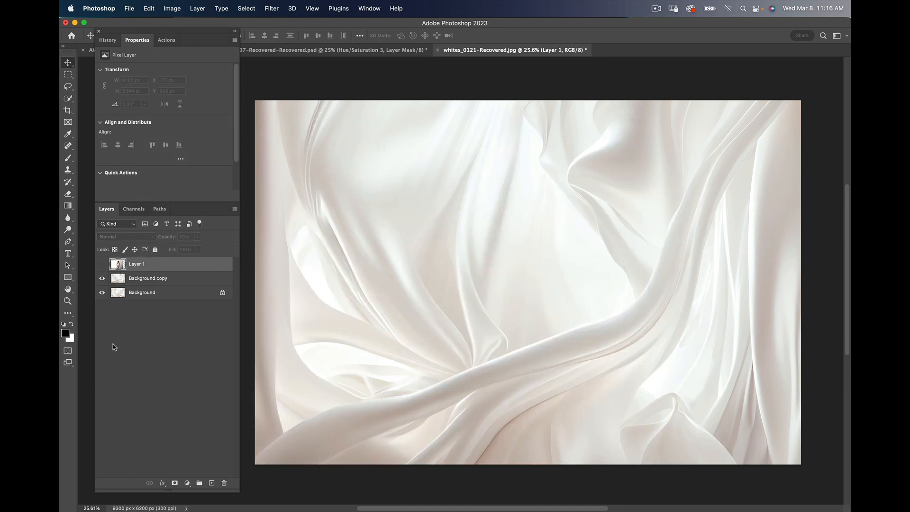
pyautogui.click(102, 278)
pyautogui.click(206, 282)
pyautogui.moveTo(210, 284); pyautogui.dragTo(212, 482)
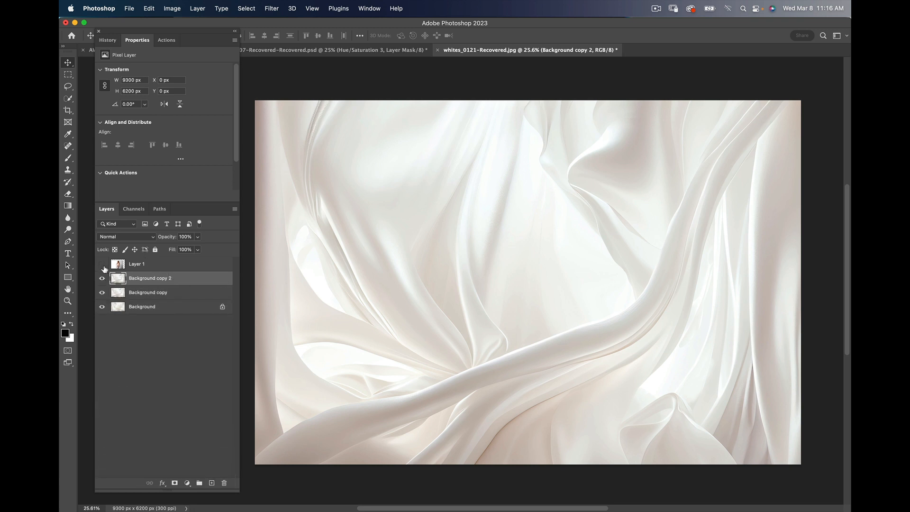
# - Show the portrait layer, Layer 1, and set its opacity to 100%
pyautogui.click(135, 267)
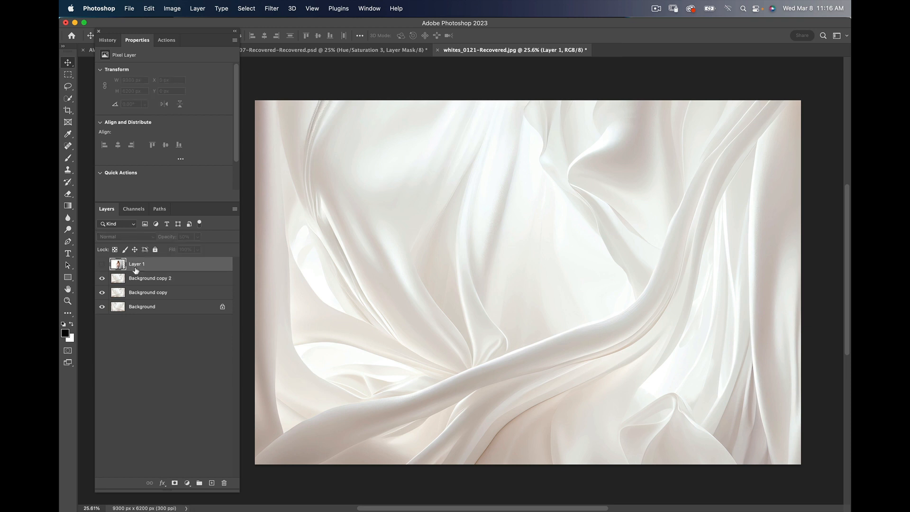
pyautogui.click(101, 264)
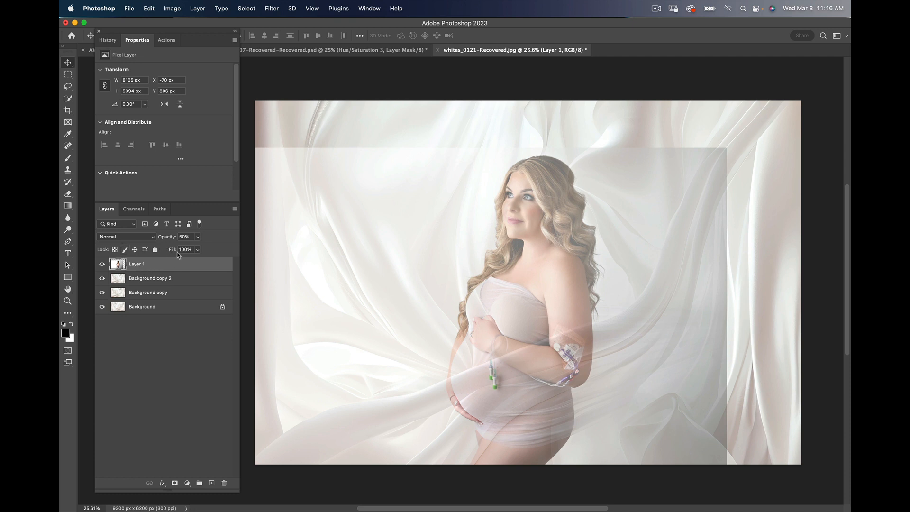
pyautogui.moveTo(168, 238); pyautogui.dragTo(202, 246)
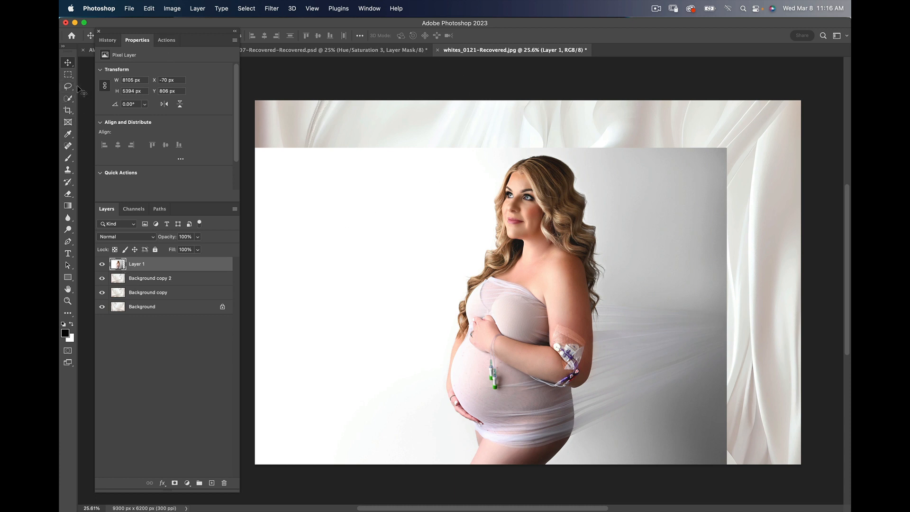
# - Select the woman in the portrait layer with Select Subject and turn the selection into a layer mask
pyautogui.click(69, 100)
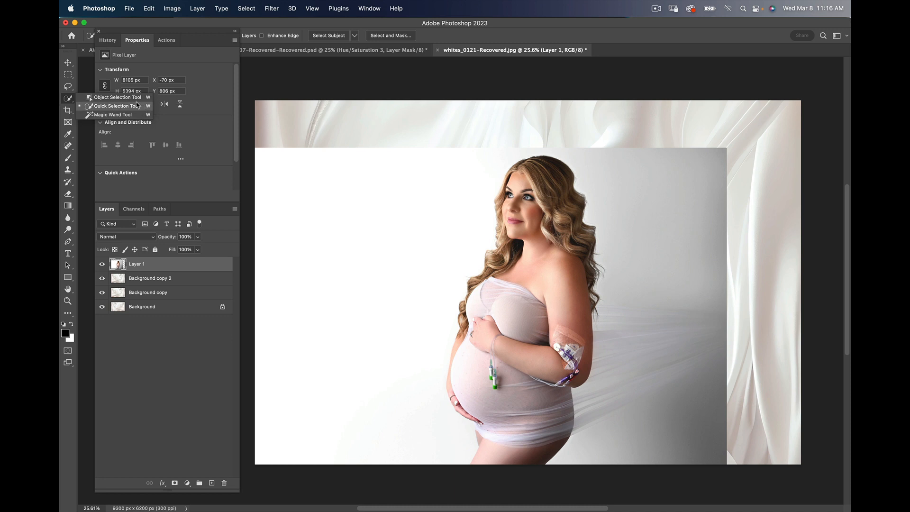
pyautogui.click(111, 107)
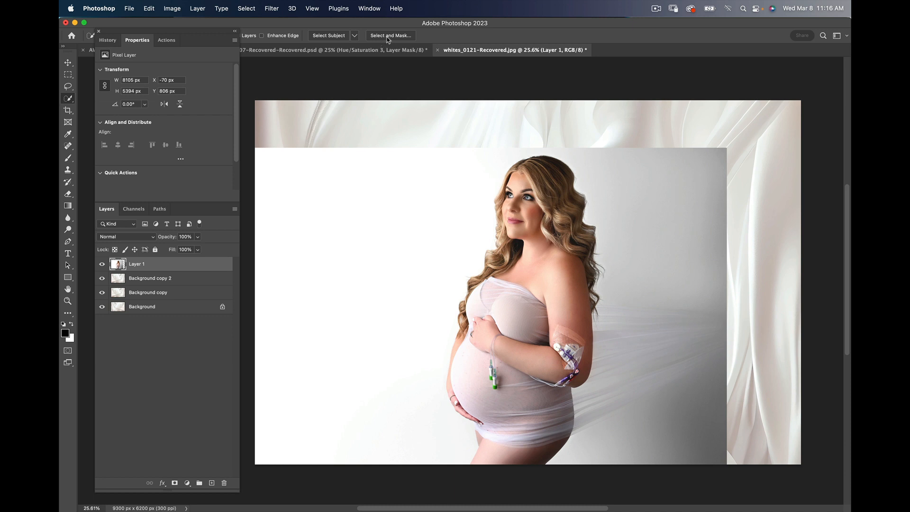
pyautogui.click(329, 36)
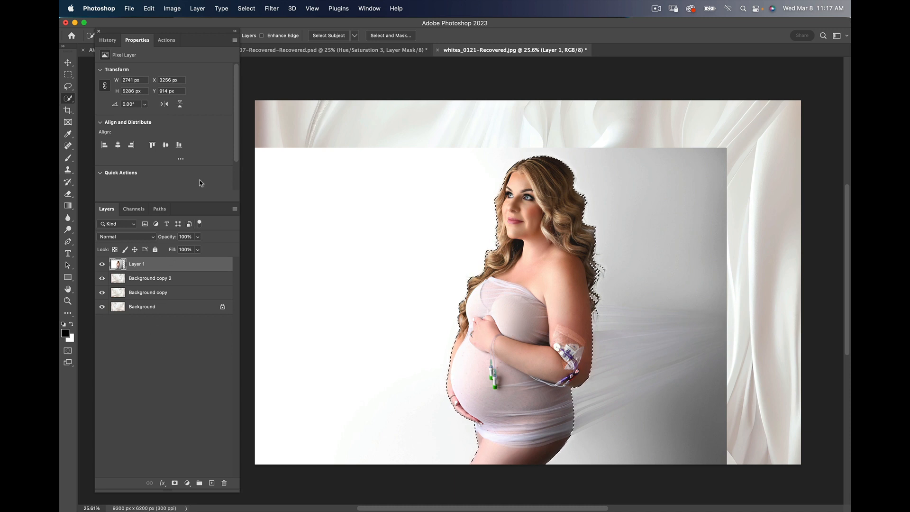
pyautogui.click(175, 483)
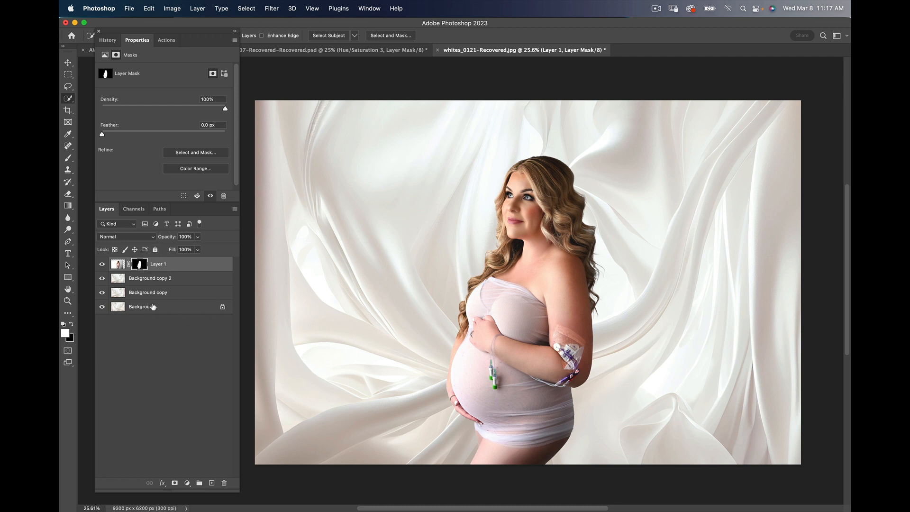
# - Open the Liquify filter on the Background copy 2 layer
pyautogui.click(174, 282)
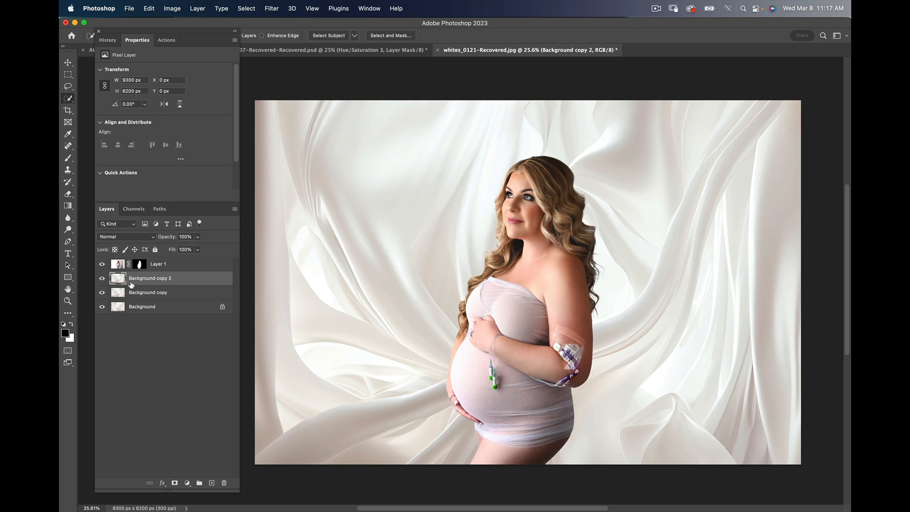
pyautogui.click(270, 10)
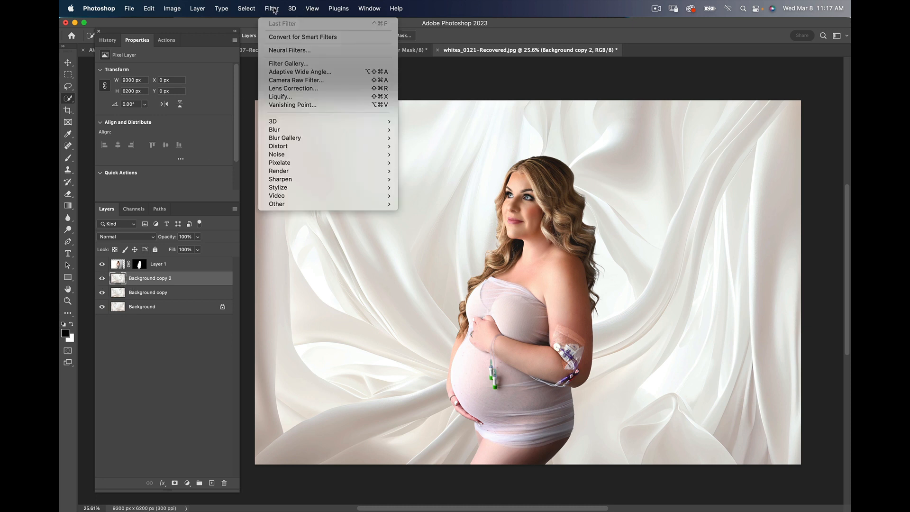
pyautogui.click(287, 98)
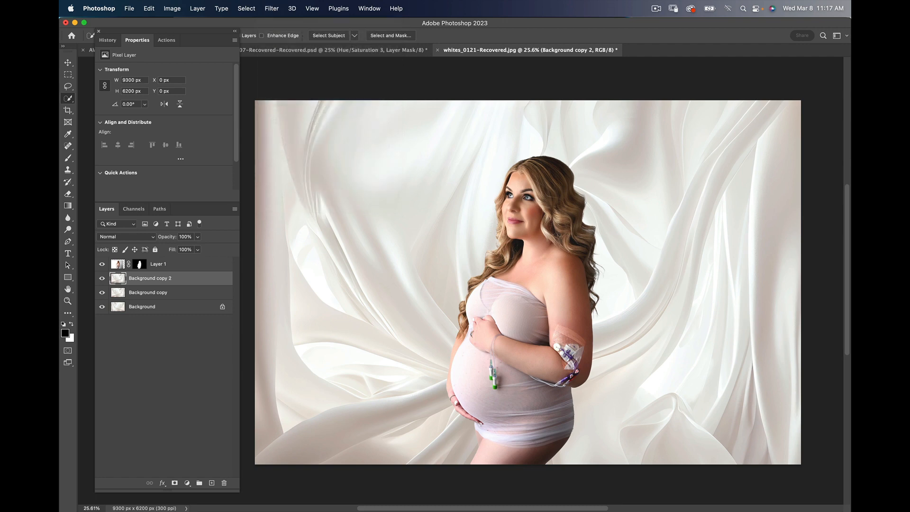
pyautogui.press('super+shift+x')
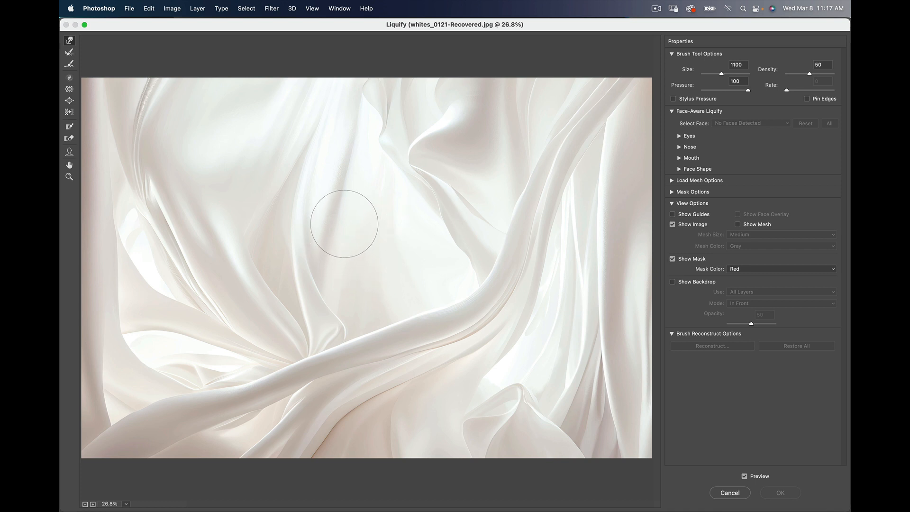
# - Set the Liquify brush size to 2400, show all layers as the backdrop, and warp the silk drape across the woman's belly
pyautogui.press(']')
pyautogui.press(']')
pyautogui.press(']')
pyautogui.press(']')
pyautogui.press(']')
pyautogui.press(']')
pyautogui.press(']')
pyautogui.press(']')
pyautogui.press(']')
pyautogui.press(']')
pyautogui.press(']')
pyautogui.press(']')
pyautogui.press(']')
pyautogui.press(']')
pyautogui.click(673, 282)
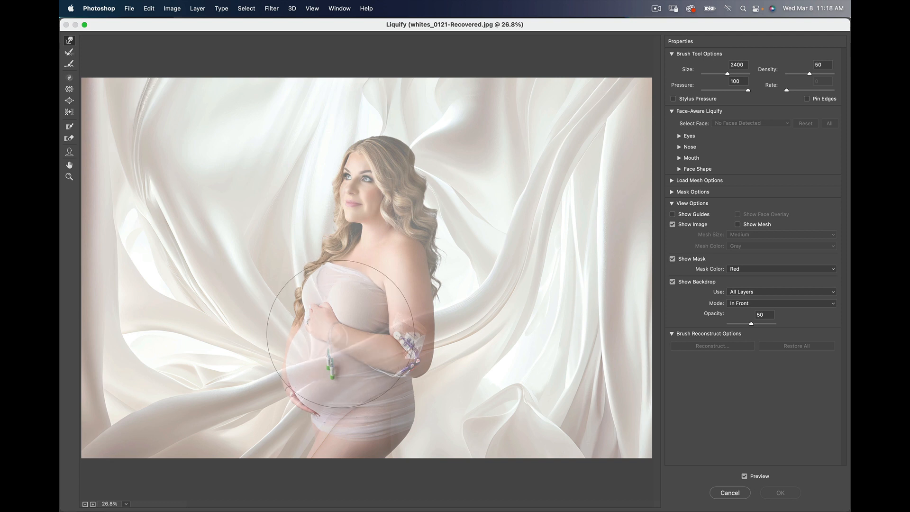
pyautogui.moveTo(341, 334)
pyautogui.mouseDown()
pyautogui.moveTo(401, 294)
pyautogui.moveTo(454, 295)
pyautogui.mouseUp()
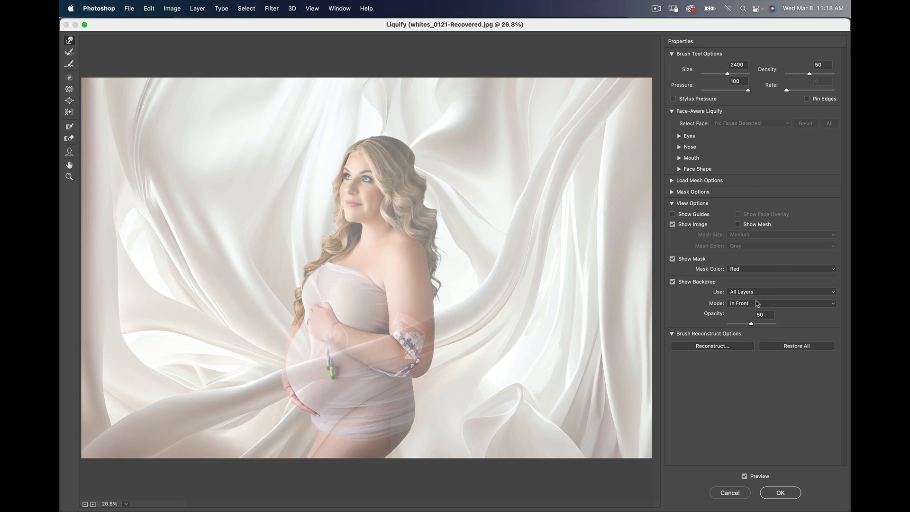
# - Use Layer 1 as the Liquify backdrop, warp the silk folds around the woman with a size 3700 brush, and apply the filter
pyautogui.click(836, 293)
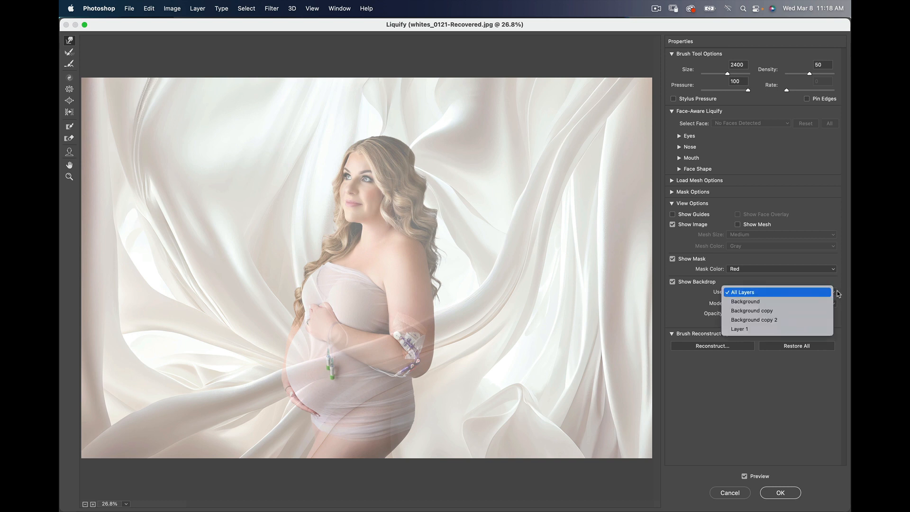
pyautogui.click(743, 329)
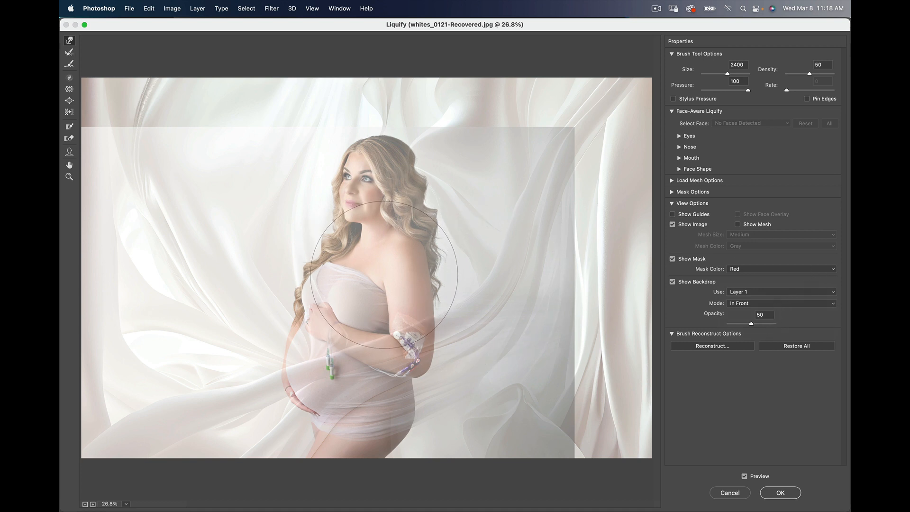
pyautogui.press(']')
pyautogui.press(']')
pyautogui.press(']')
pyautogui.press(']')
pyautogui.press(']')
pyautogui.press(']')
pyautogui.press(']')
pyautogui.press(']')
pyautogui.press(']')
pyautogui.press(']')
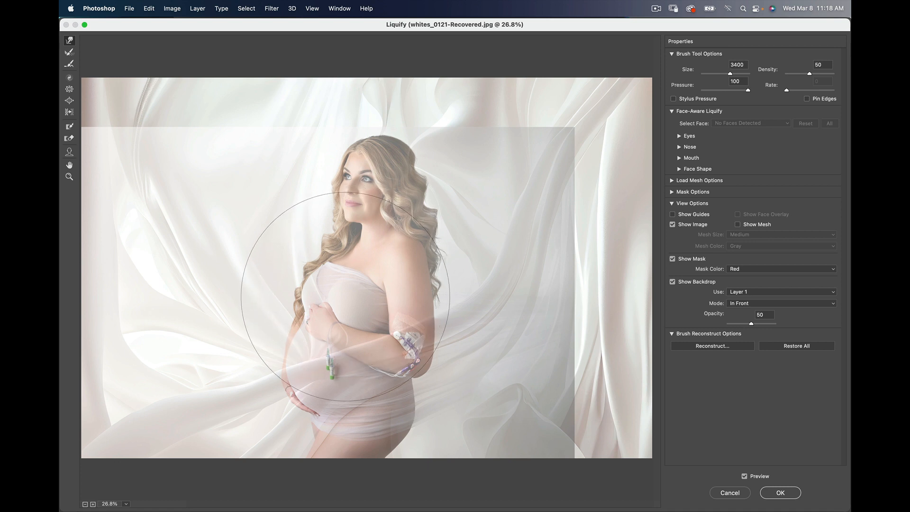
pyautogui.press(']')
pyautogui.press(']')
pyautogui.press(']')
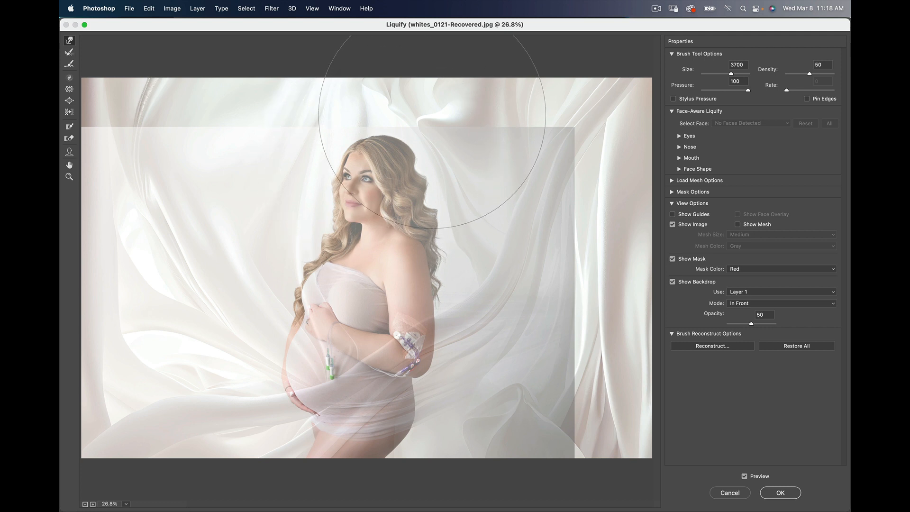
pyautogui.moveTo(431, 115)
pyautogui.mouseDown()
pyautogui.moveTo(408, 105)
pyautogui.moveTo(384, 114)
pyautogui.mouseUp()
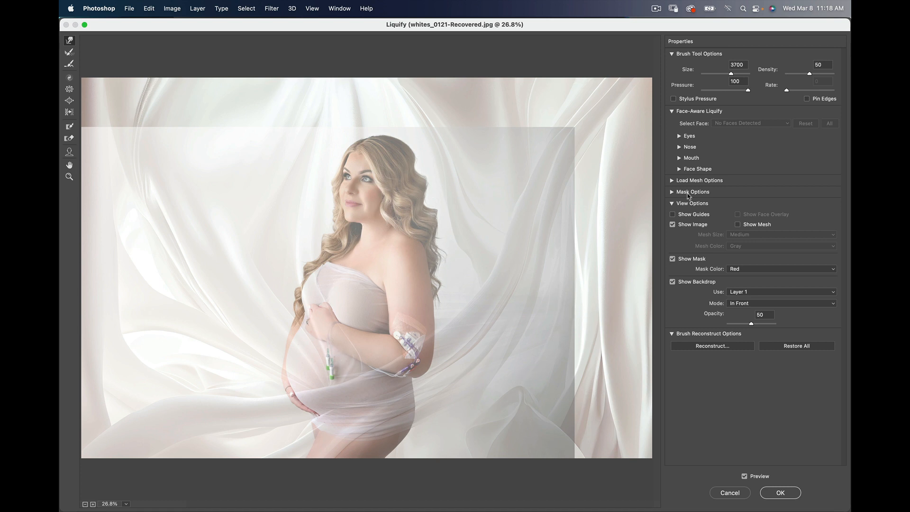
pyautogui.click(780, 494)
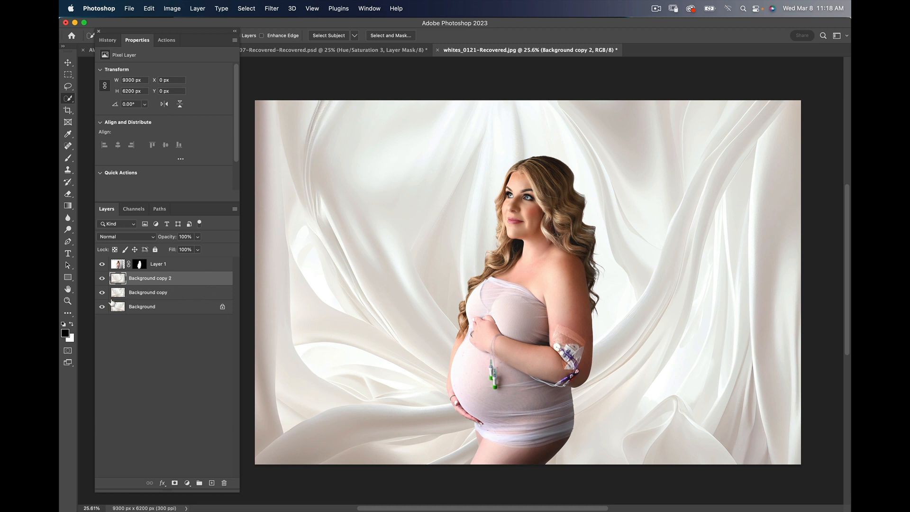
# - Duplicate the liquified Background copy 2 layer and move the duplicate above Layer 1
pyautogui.click(103, 278)
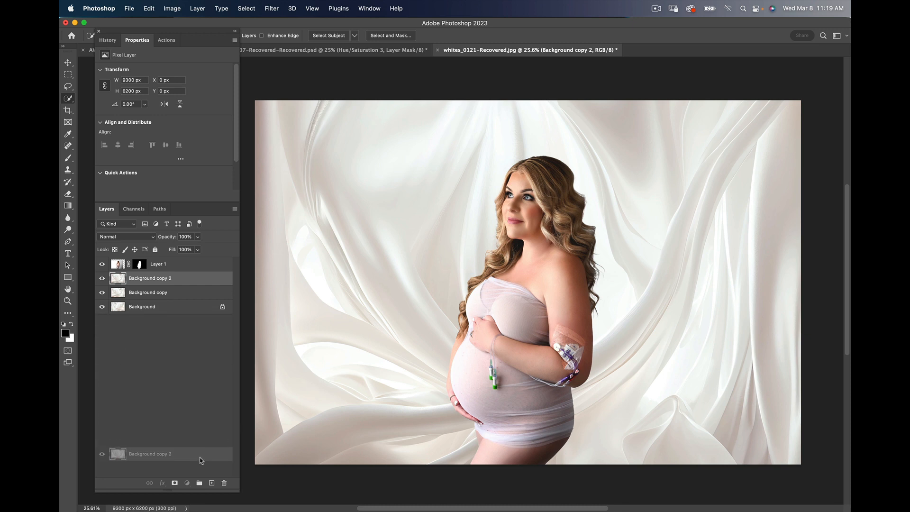
pyautogui.click(207, 469)
pyautogui.click(193, 284)
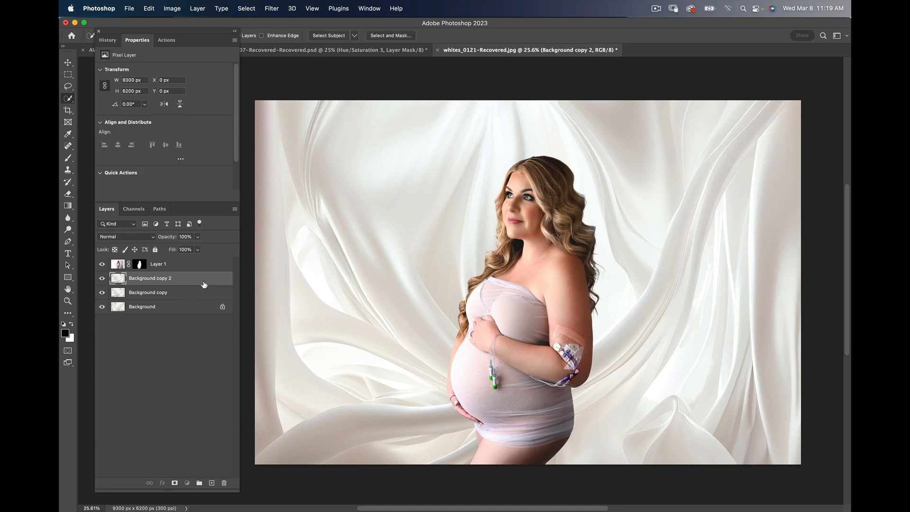
pyautogui.moveTo(204, 284); pyautogui.dragTo(212, 482)
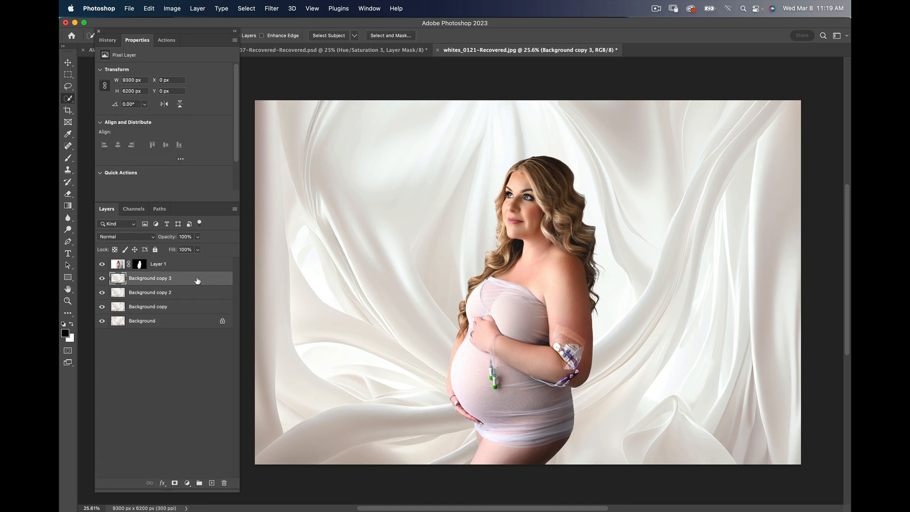
pyautogui.moveTo(197, 280); pyautogui.dragTo(197, 259)
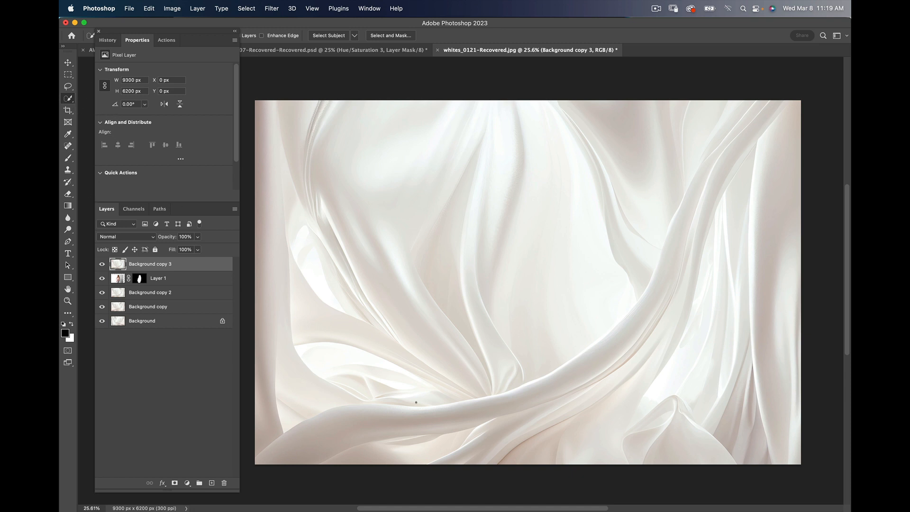
# - Quick-select the diagonal silk drape and all fabric beneath it on Background copy 3, and turn the selection into a layer mask
pyautogui.moveTo(275, 461)
pyautogui.mouseDown()
pyautogui.moveTo(349, 424)
pyautogui.moveTo(454, 410)
pyautogui.mouseUp()
pyautogui.moveTo(540, 387)
pyautogui.mouseDown()
pyautogui.moveTo(606, 348)
pyautogui.moveTo(668, 279)
pyautogui.moveTo(674, 229)
pyautogui.moveTo(693, 193)
pyautogui.mouseUp()
pyautogui.moveTo(726, 140)
pyautogui.mouseDown()
pyautogui.moveTo(775, 98)
pyautogui.moveTo(738, 180)
pyautogui.mouseUp()
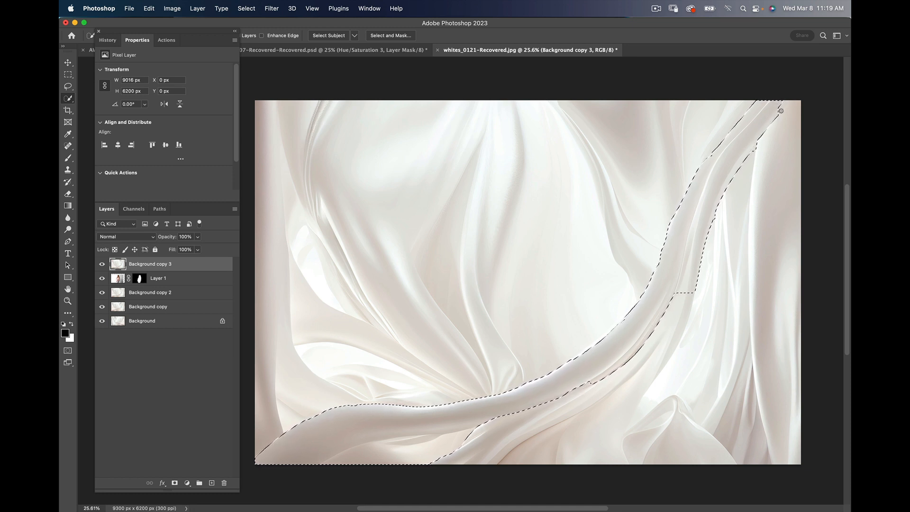
pyautogui.moveTo(789, 106); pyautogui.dragTo(743, 362)
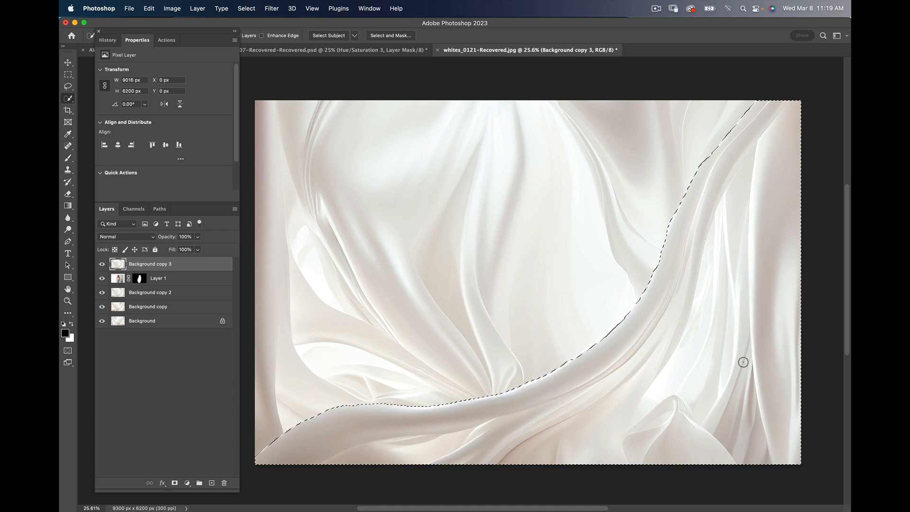
pyautogui.moveTo(294, 481)
pyautogui.mouseDown()
pyautogui.moveTo(555, 396)
pyautogui.moveTo(721, 194)
pyautogui.mouseUp()
pyautogui.click(175, 483)
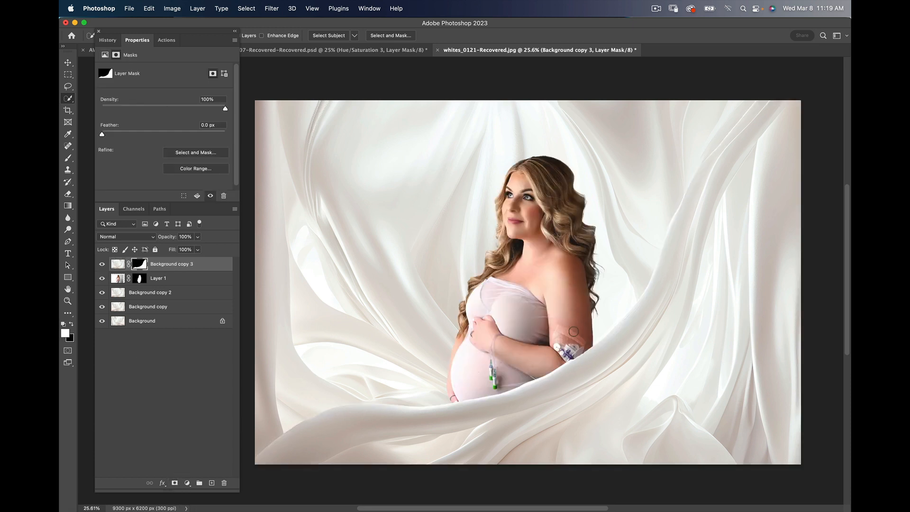
# - Paint with black on the Background copy 3 mask to clean up the drape's edge beneath the woman's elbow and forearm
pyautogui.press('z')
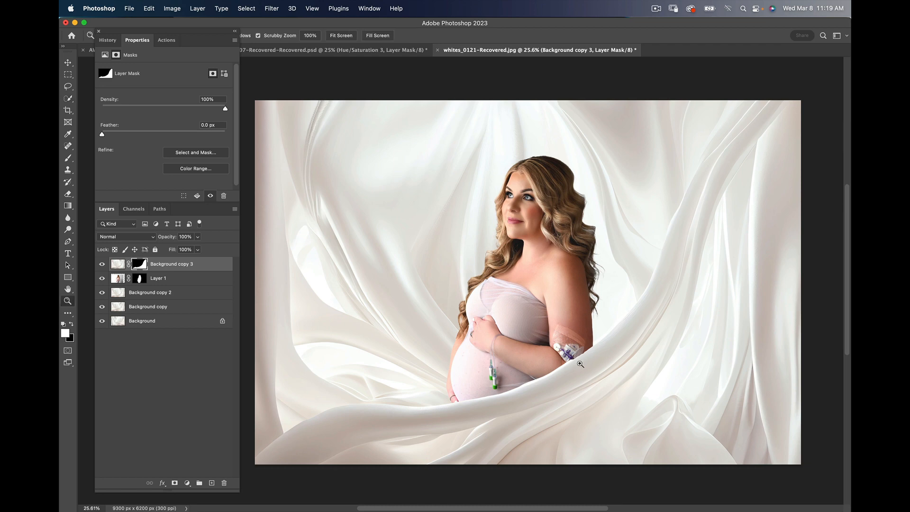
pyautogui.moveTo(604, 347); pyautogui.dragTo(629, 324)
pyautogui.press('b')
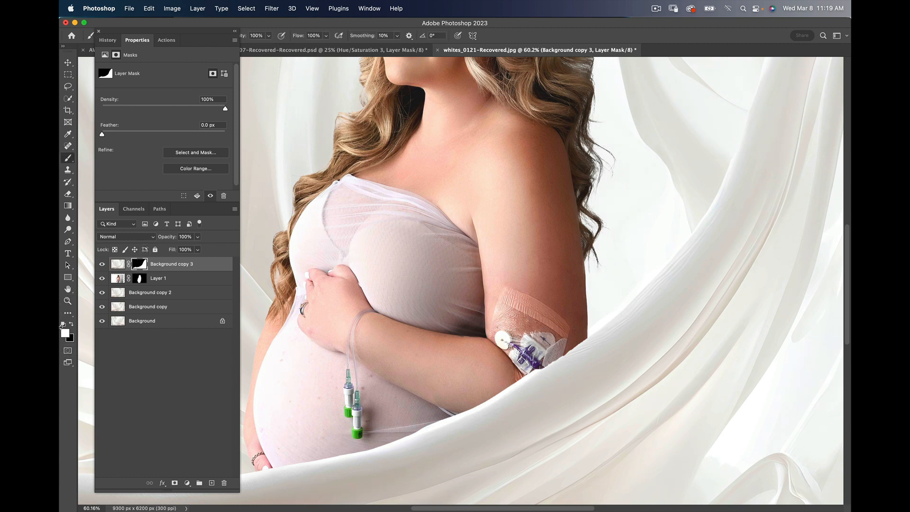
pyautogui.click(73, 325)
pyautogui.moveTo(525, 376); pyautogui.dragTo(523, 377)
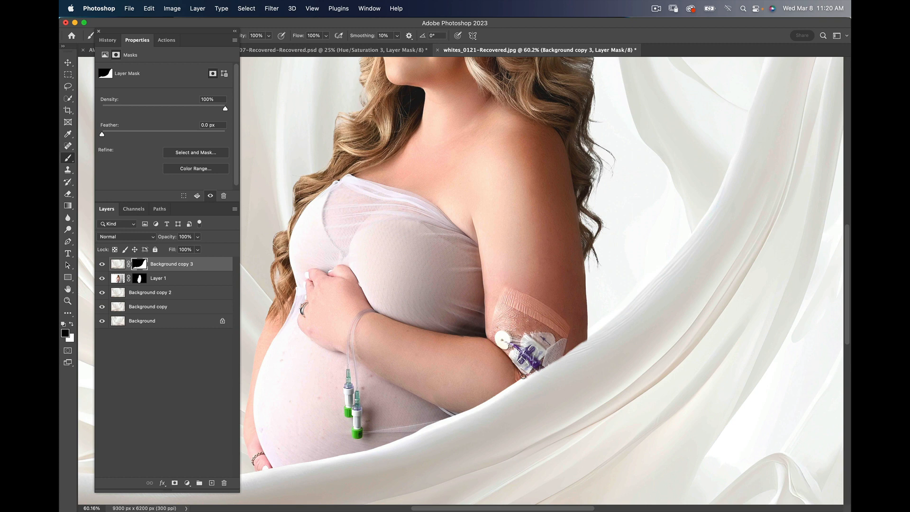
pyautogui.keyDown('shift'); pyautogui.click(477, 405); pyautogui.keyUp('shift')
pyautogui.moveTo(398, 386)
pyautogui.mouseDown()
pyautogui.moveTo(491, 296)
pyautogui.moveTo(572, 250)
pyautogui.moveTo(518, 288)
pyautogui.moveTo(525, 344)
pyautogui.mouseUp()
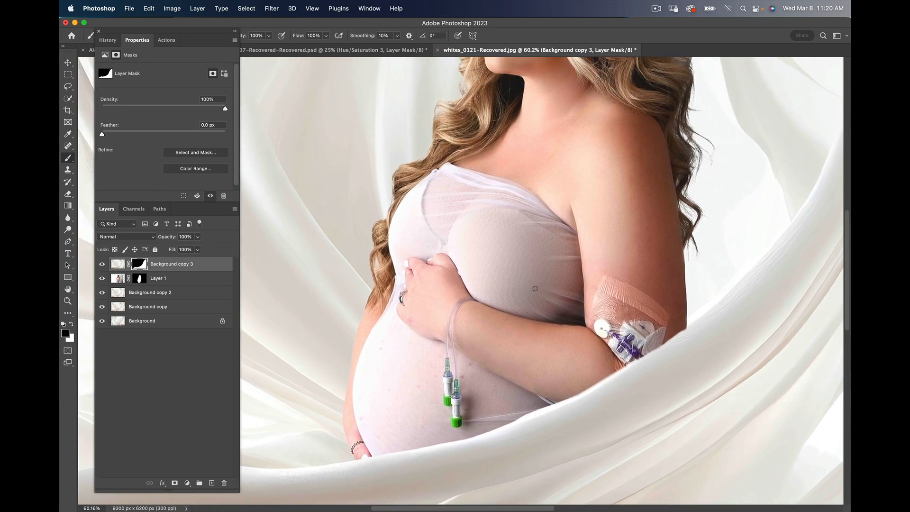
# - Set the opacity of the Background copy 3 drape layer to 50%
pyautogui.press('z')
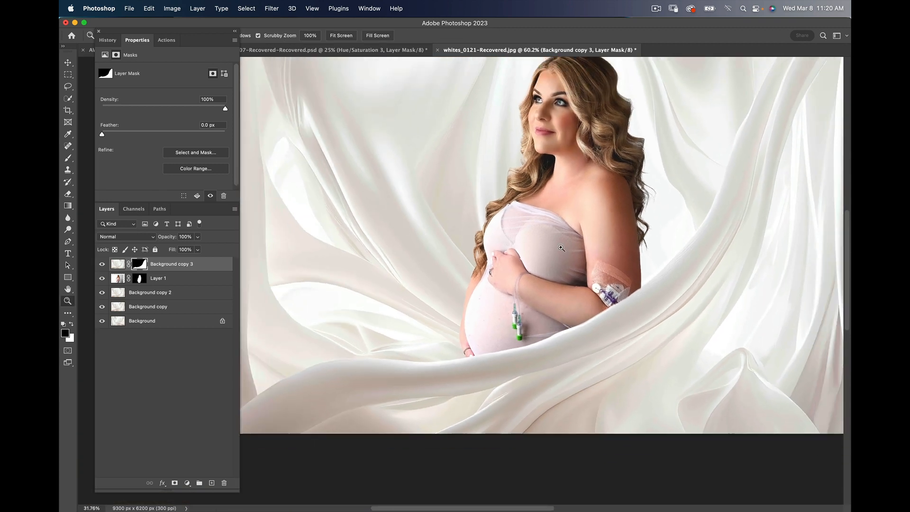
pyautogui.moveTo(590, 243); pyautogui.dragTo(549, 256)
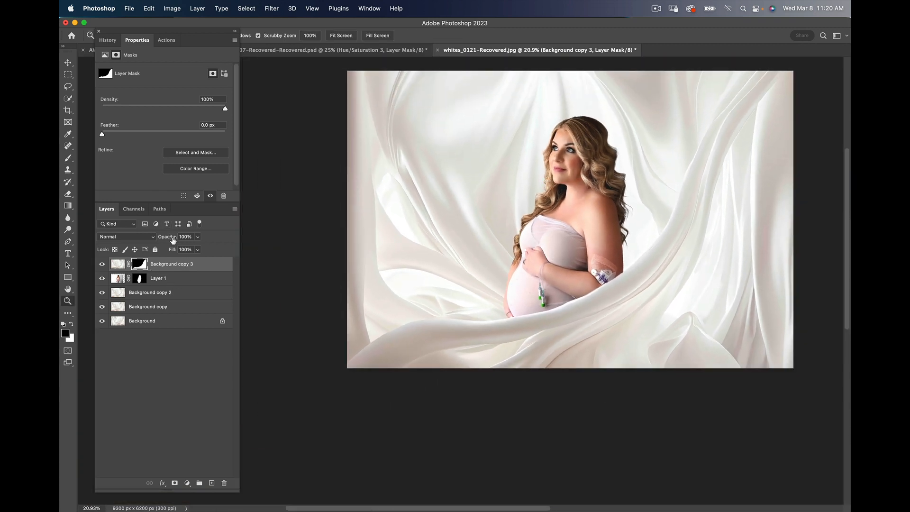
pyautogui.moveTo(174, 239); pyautogui.dragTo(166, 236)
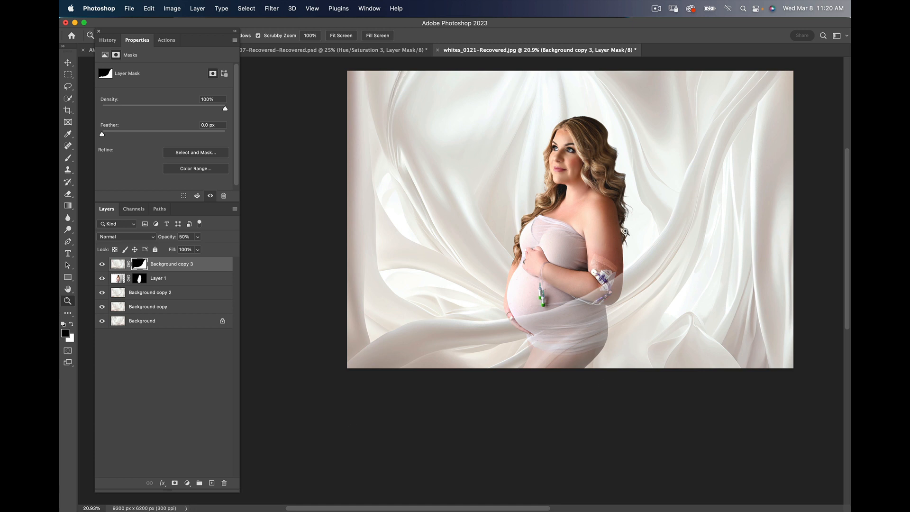
pyautogui.hscroll(3, 510, 269)
pyautogui.scroll(1, 510, 269)
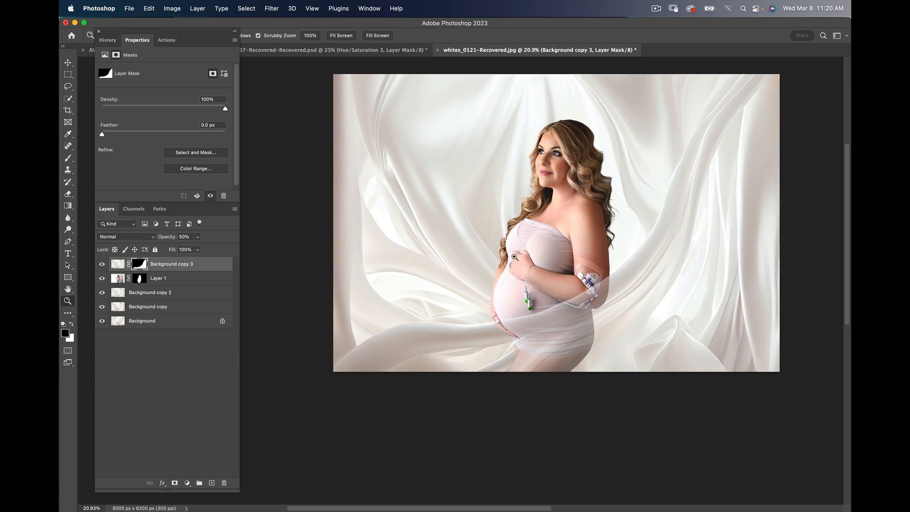
pyautogui.hscroll(3, 537, 234)
pyautogui.scroll(2, 537, 234)
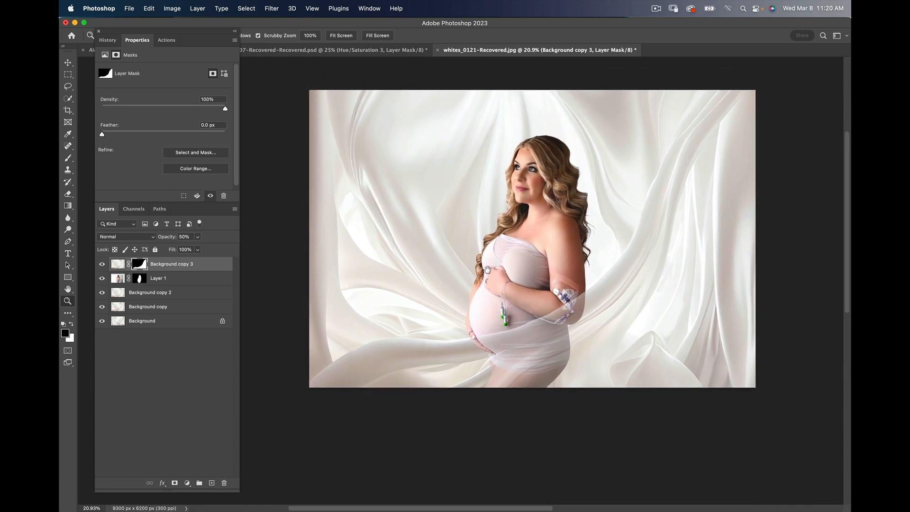
pyautogui.hscroll(3, 459, 283)
pyautogui.scroll(-1, 459, 284)
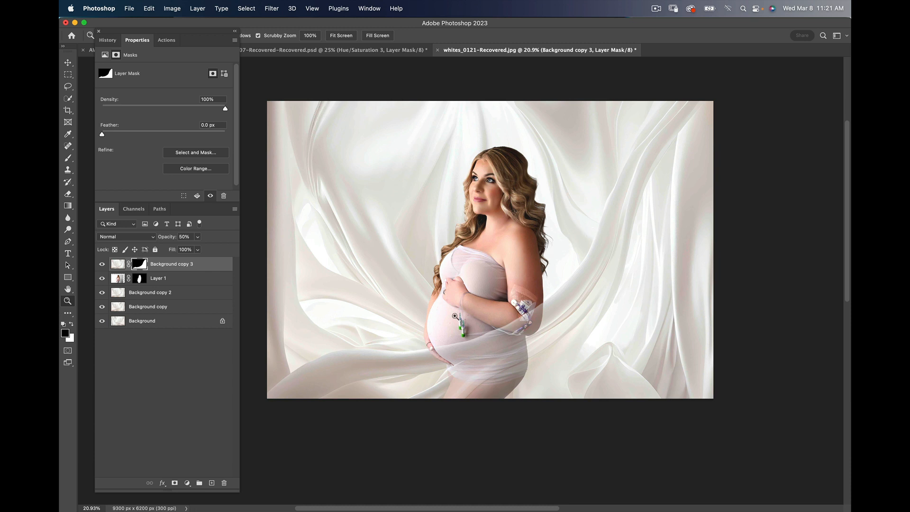
# - Add a Hue/Saturation adjustment layer above Layer 1 and clip it to the portrait
pyautogui.click(172, 280)
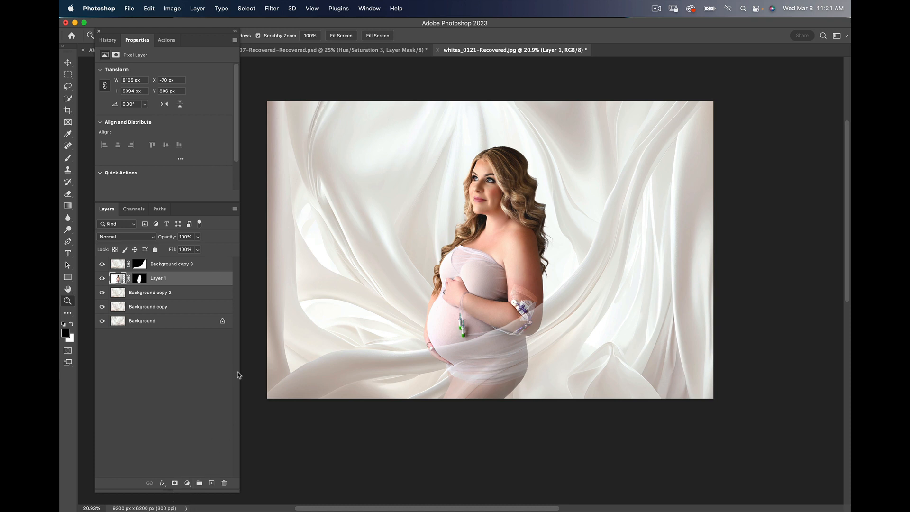
pyautogui.click(188, 483)
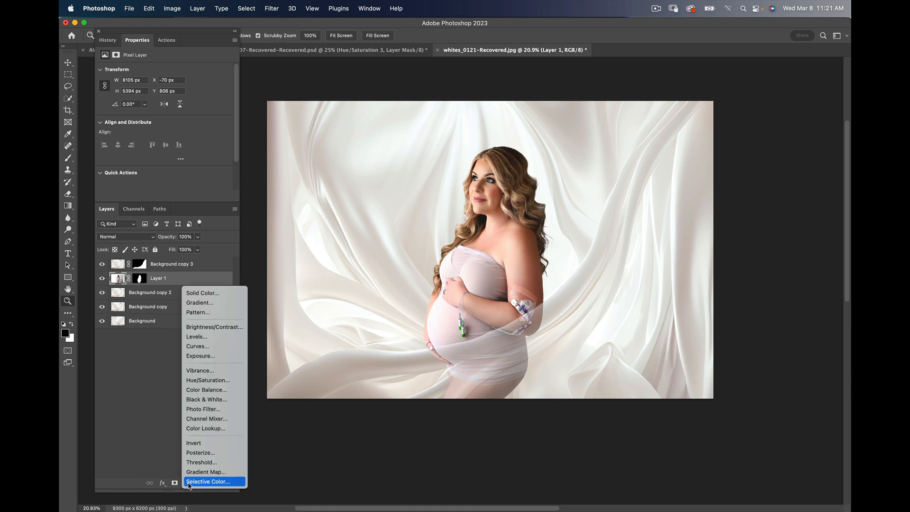
pyautogui.click(209, 381)
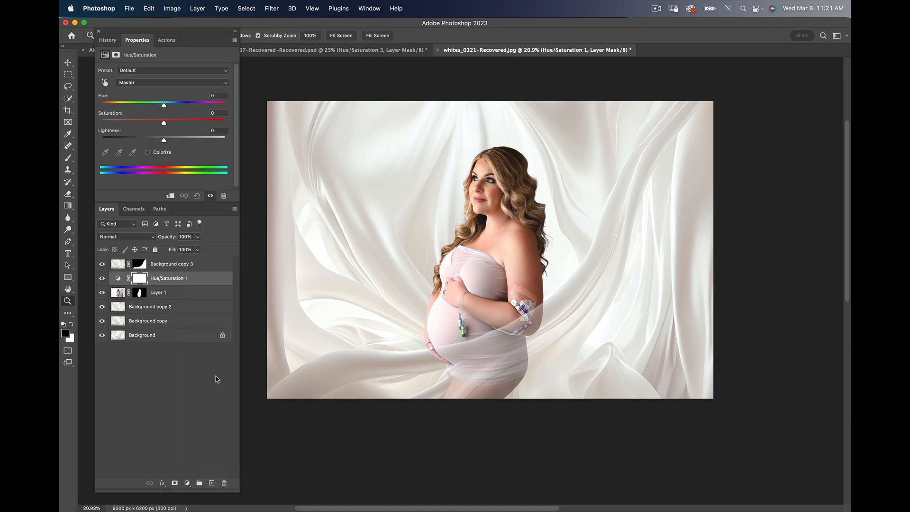
pyautogui.rightClick(203, 282)
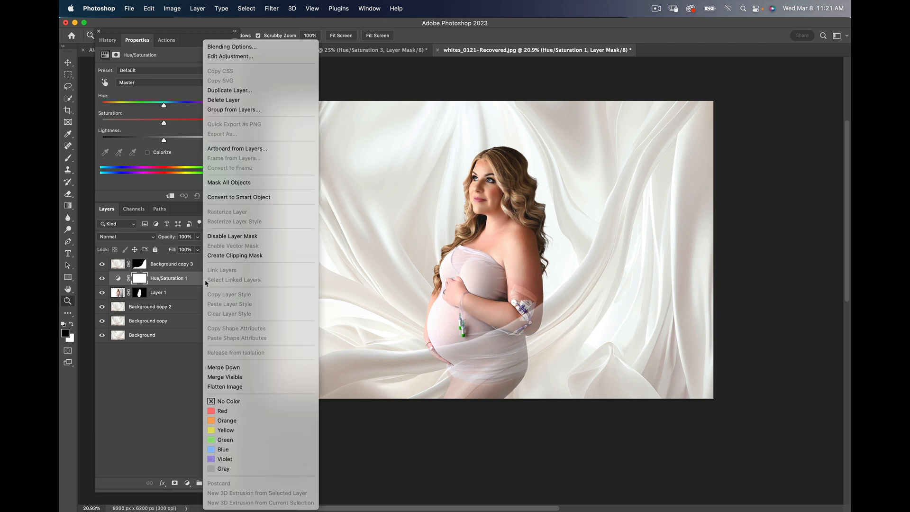
pyautogui.click(245, 258)
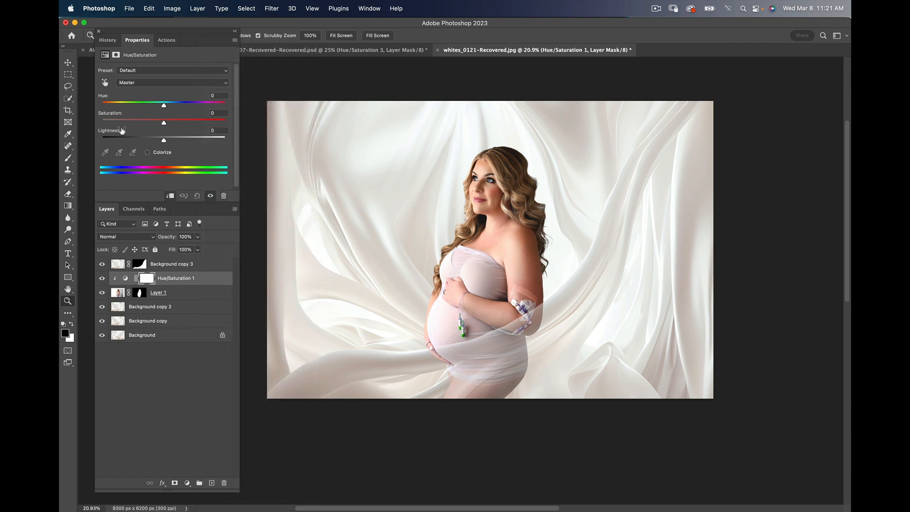
# - Target the Reds range of the Hue/Saturation adjustment by sampling the pink tone on the woman's belly
pyautogui.click(105, 84)
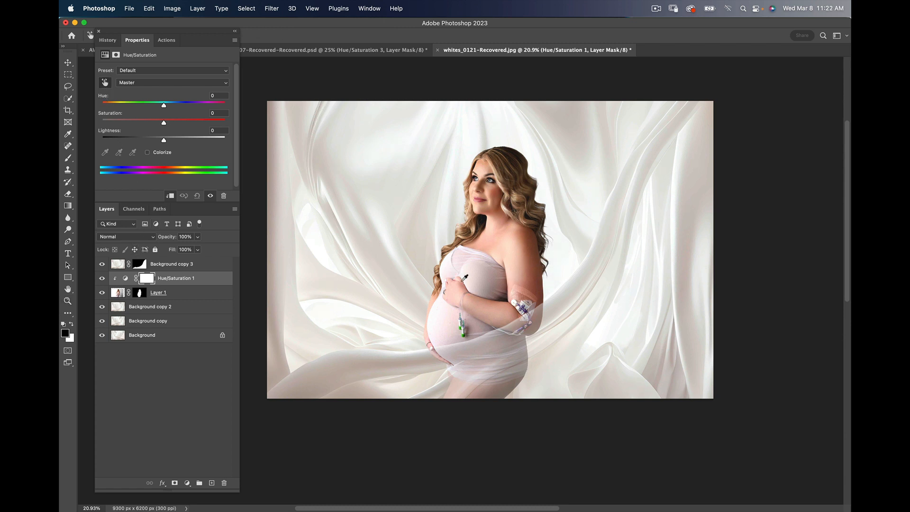
pyautogui.click(453, 324)
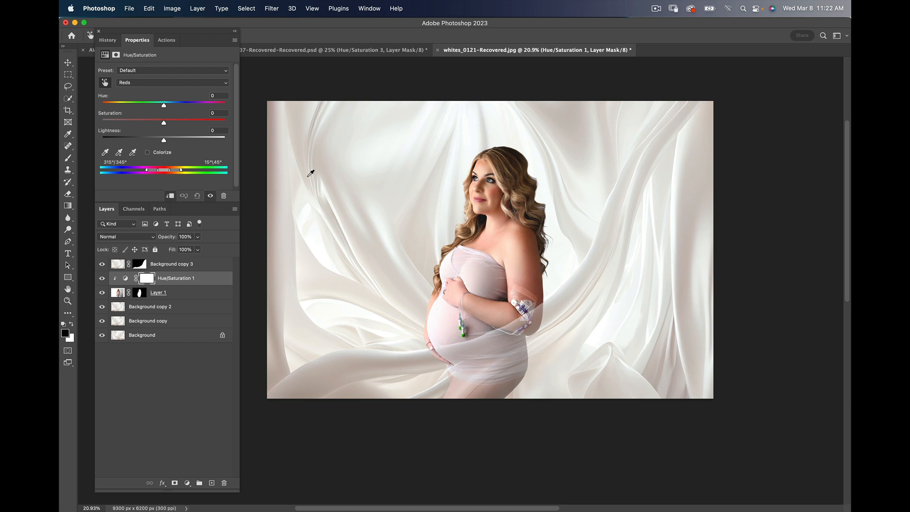
# - Try boosting the Reds saturation to +40, and reset it to 0
pyautogui.moveTo(164, 124)
pyautogui.mouseDown()
pyautogui.moveTo(263, 113)
pyautogui.moveTo(160, 125)
pyautogui.mouseUp()
pyautogui.click(226, 113)
pyautogui.moveTo(223, 123); pyautogui.dragTo(189, 123)
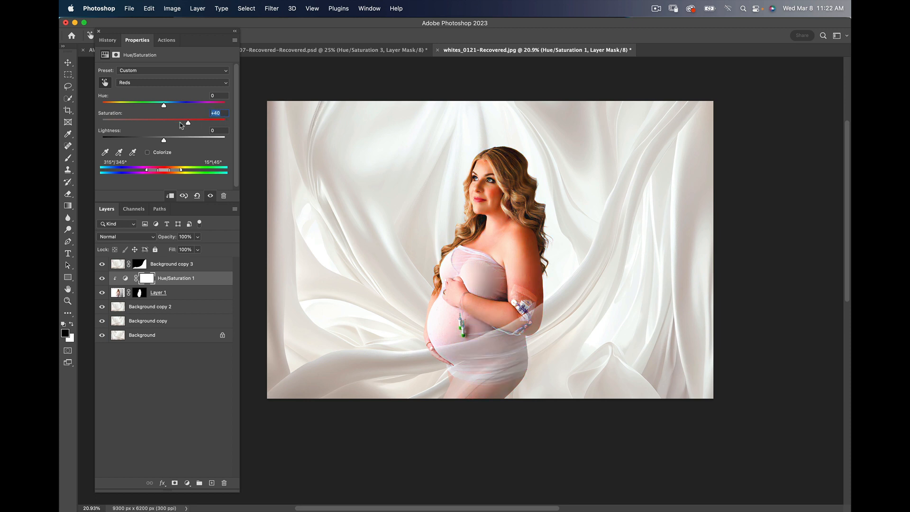
pyautogui.write('0')
pyautogui.press('Return')
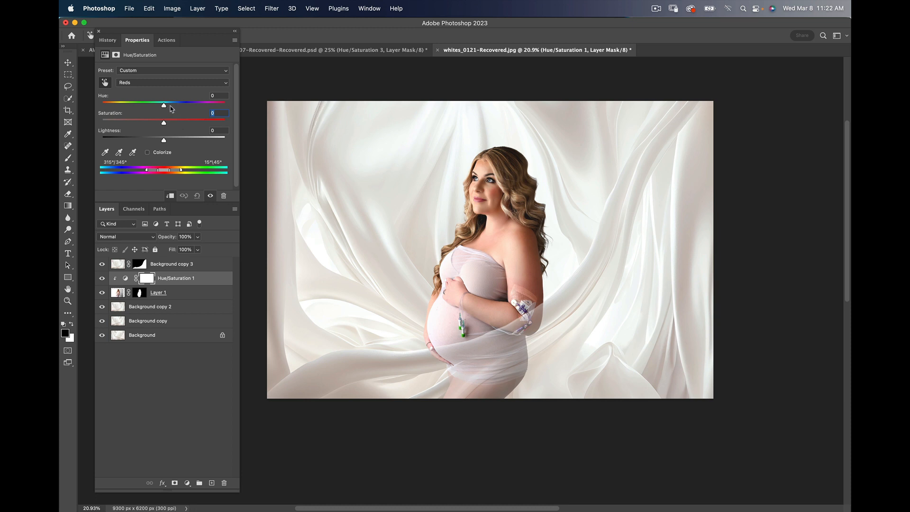
# - Shift the hue of the portrait's Reds to +10
pyautogui.moveTo(163, 106); pyautogui.dragTo(180, 106)
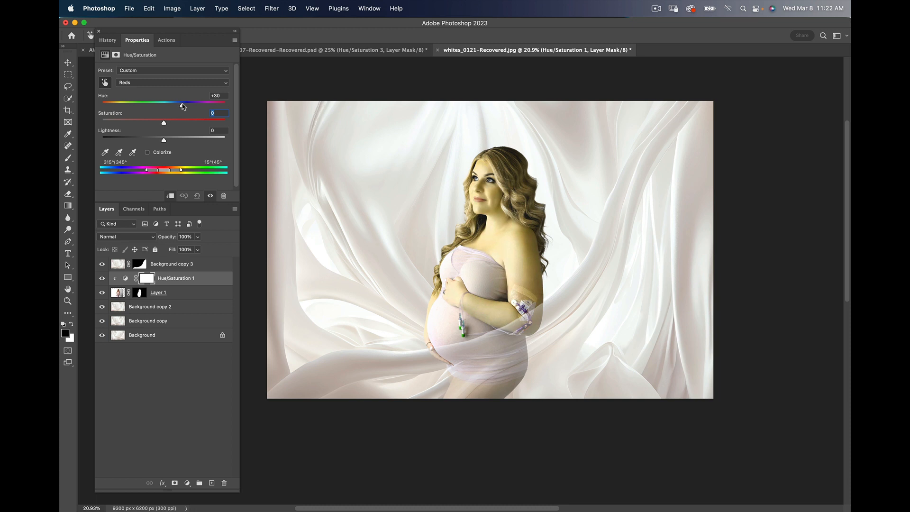
pyautogui.moveTo(183, 107); pyautogui.dragTo(165, 106)
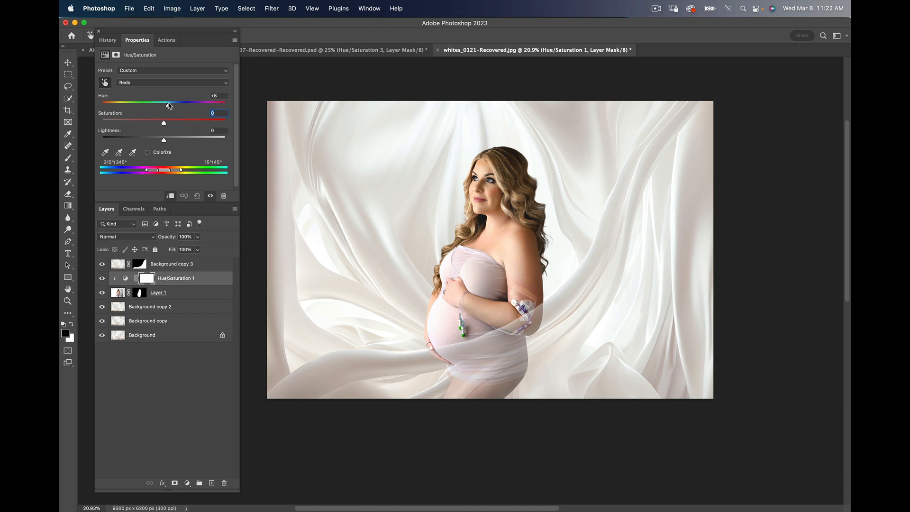
pyautogui.moveTo(170, 104); pyautogui.dragTo(171, 104)
# - Brush with black on the Hue/Saturation 1 mask to remove the colour shift from the woman's hair and skin
pyautogui.click(67, 158)
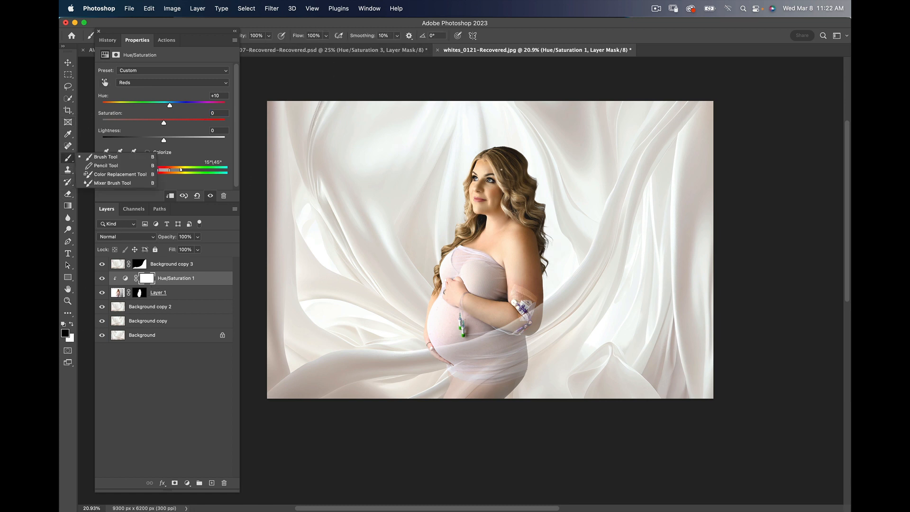
pyautogui.press('Escape')
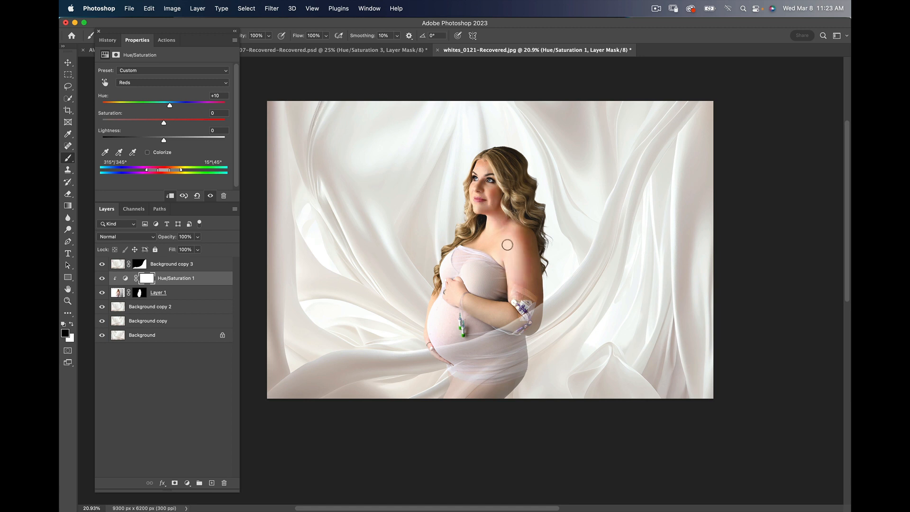
pyautogui.moveTo(465, 246)
pyautogui.mouseDown()
pyautogui.moveTo(508, 250)
pyautogui.moveTo(495, 256)
pyautogui.moveTo(507, 248)
pyautogui.moveTo(512, 274)
pyautogui.mouseUp()
# - Switch the foreground colour to white and lower the brush opacity to 7% for the Hue/Saturation 1 mask
pyautogui.click(71, 324)
pyautogui.moveTo(199, 35)
pyautogui.mouseDown()
pyautogui.moveTo(190, 34)
pyautogui.moveTo(237, 36)
pyautogui.moveTo(219, 38)
pyautogui.mouseUp()
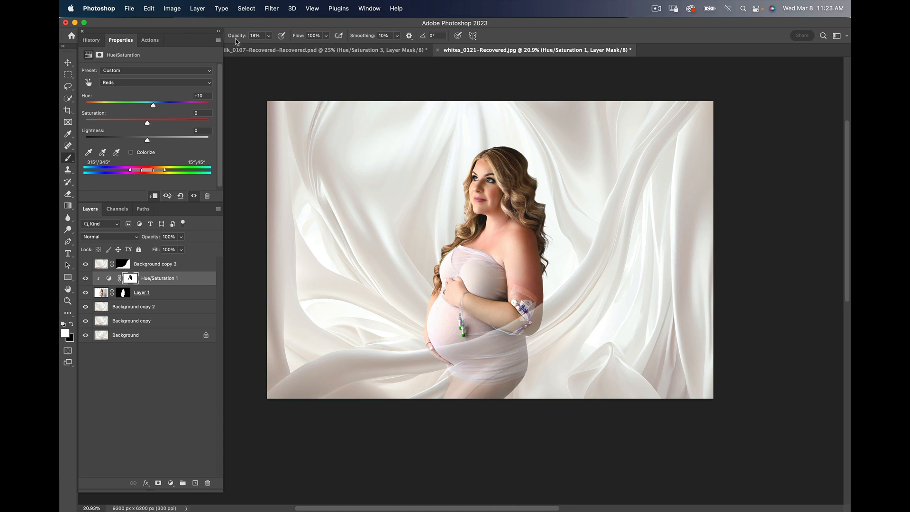
pyautogui.moveTo(236, 42); pyautogui.dragTo(232, 40)
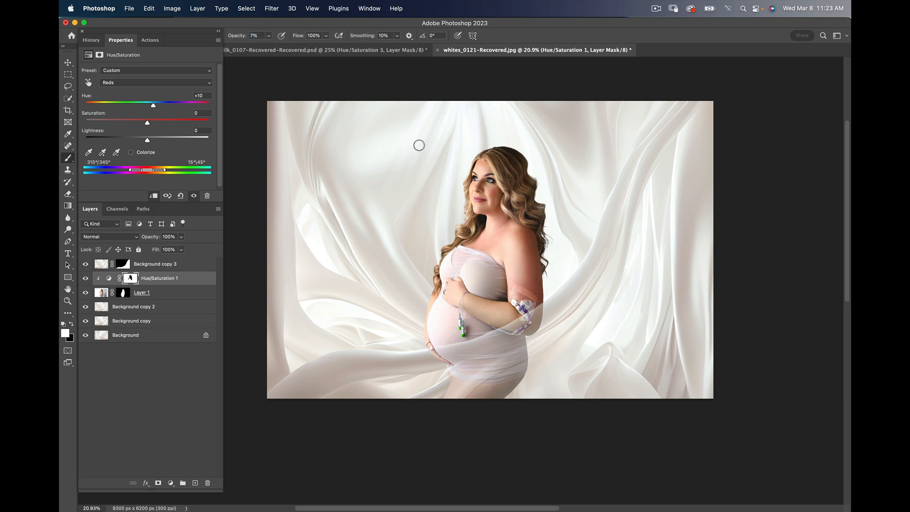